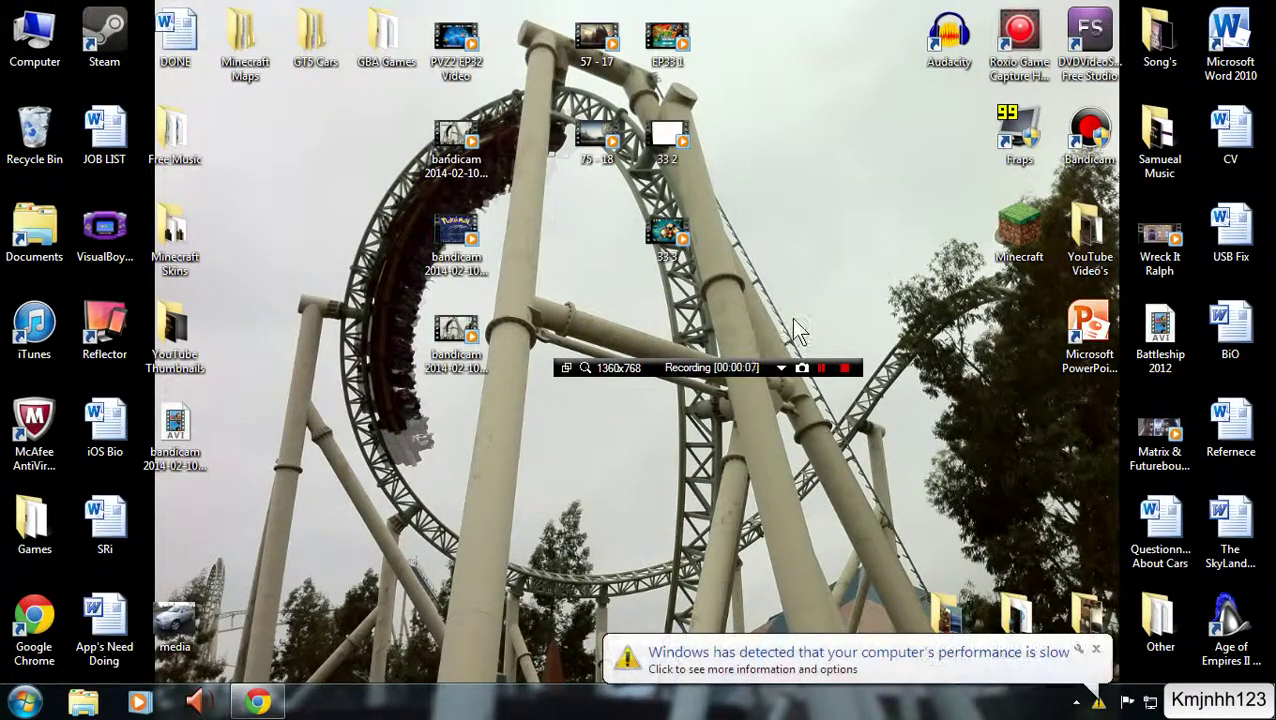
- Dismiss the performance notification, start Microsoft Word, and set the blank document's page orientation to landscape
click(1096, 651)
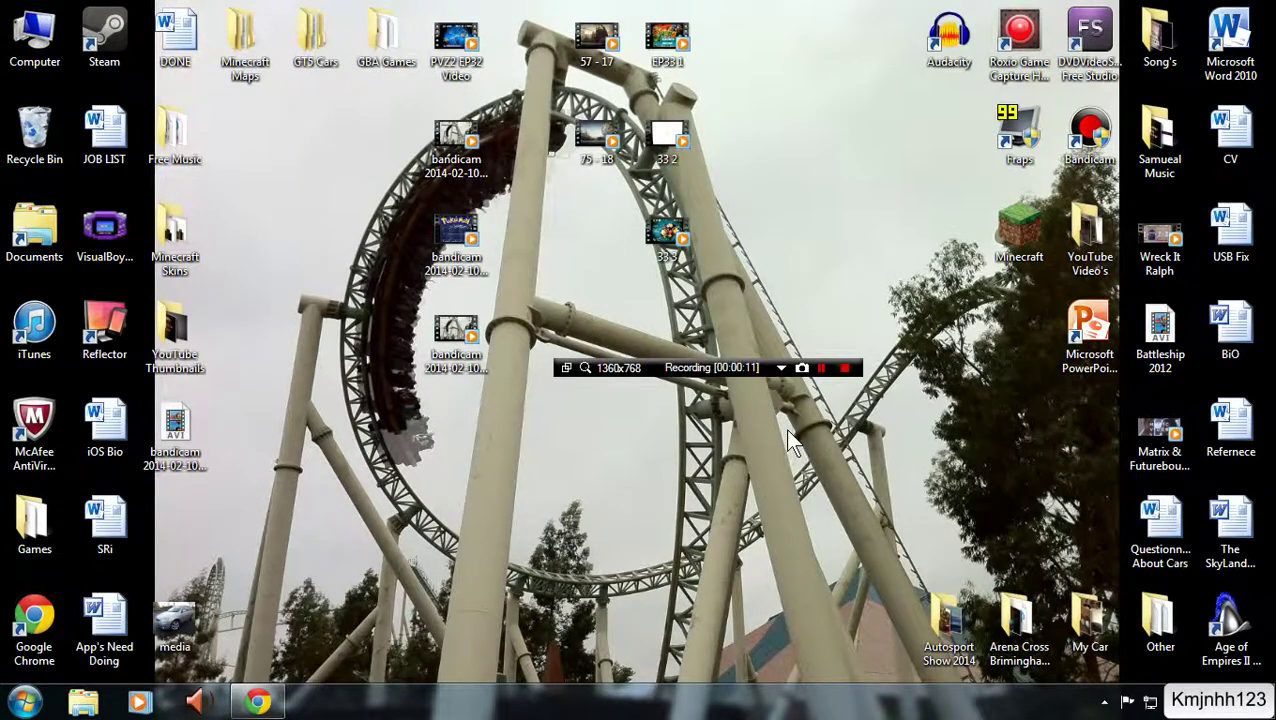
double_click(1228, 50)
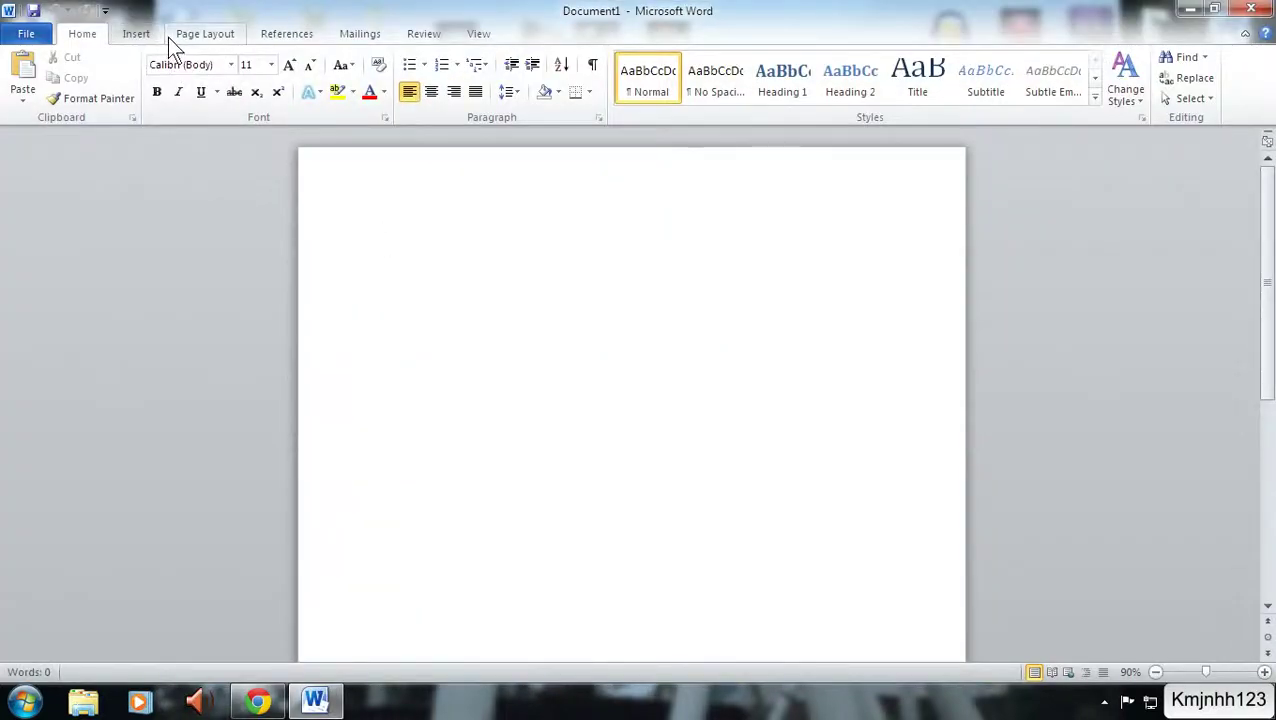
click(195, 34)
click(197, 90)
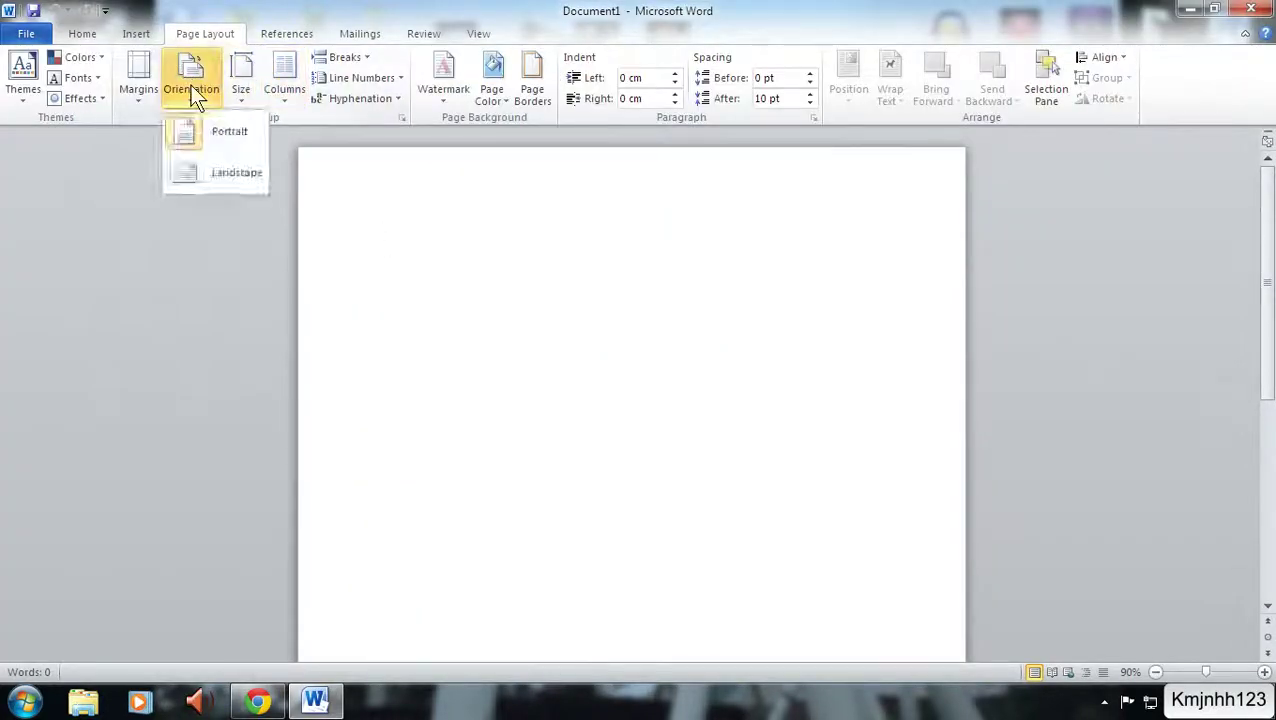
click(219, 166)
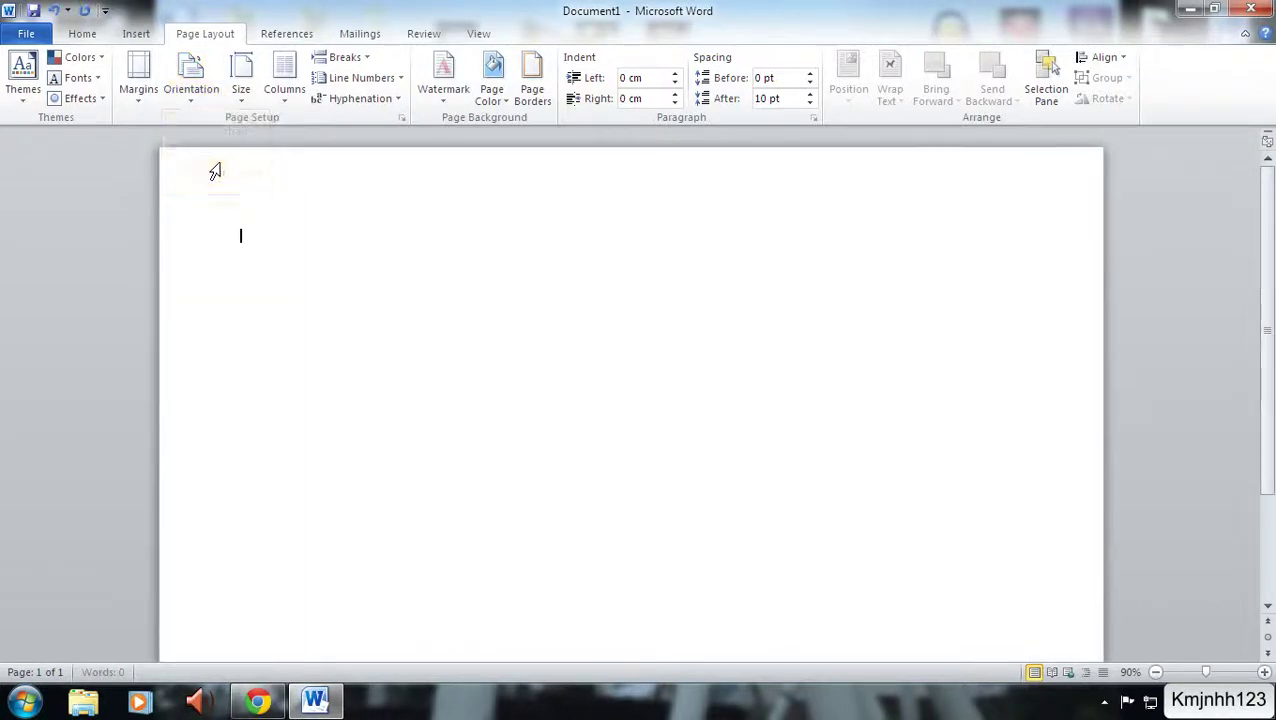
- Insert a WordArt in the red bevelled style and enlarge its box to about 8.51 cm high by 22.74 cm wide
click(139, 39)
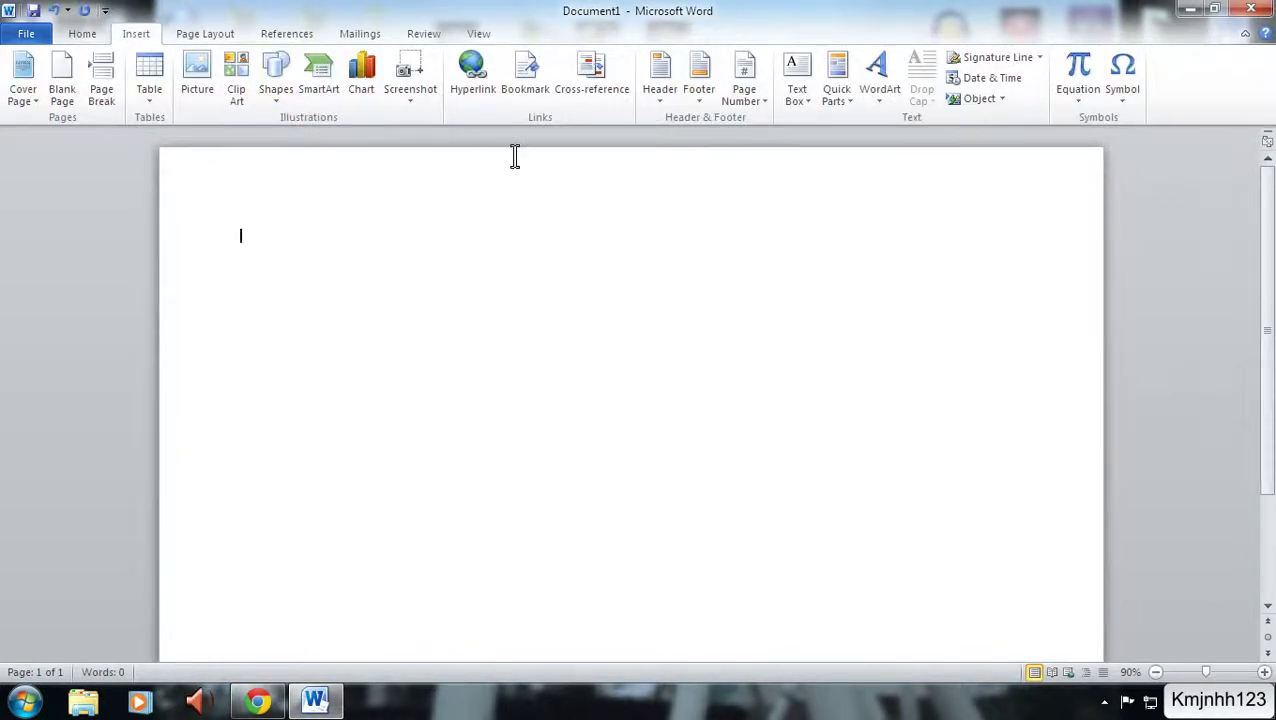
click(881, 98)
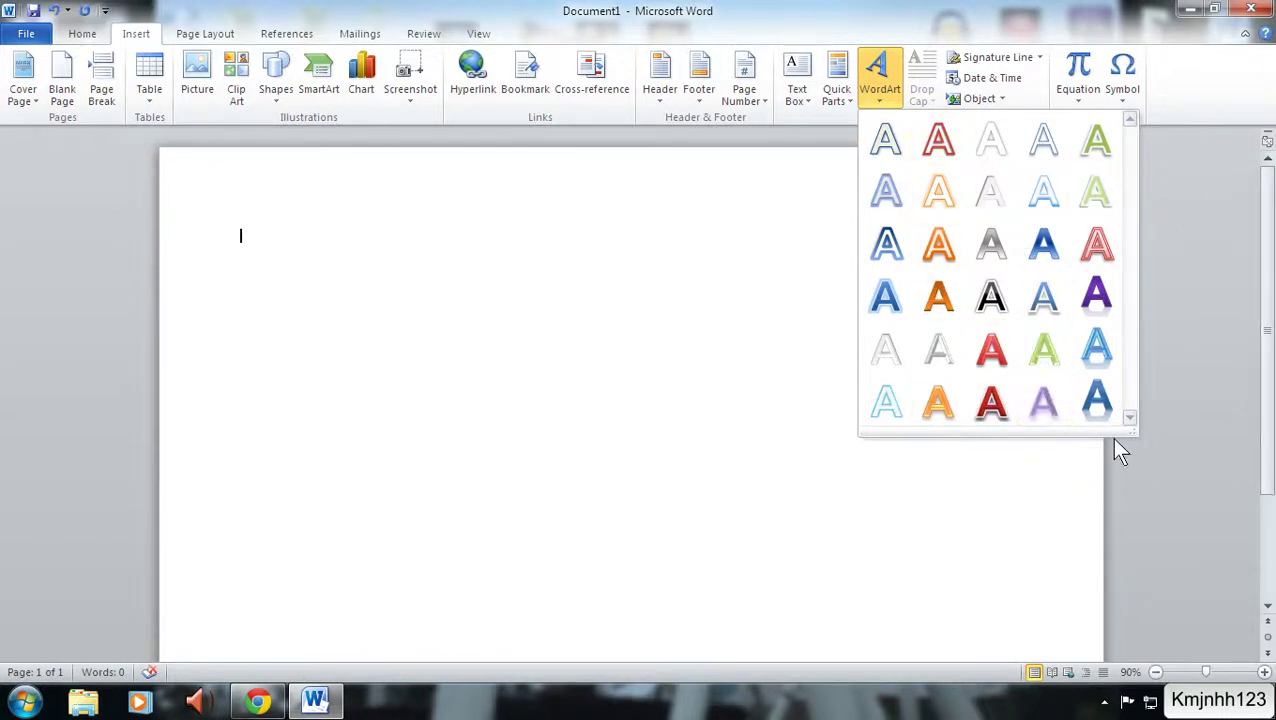
click(990, 348)
click(497, 310)
drag(569, 357, 963, 498)
- Replace the WordArt's placeholder text with TEST ABC 123
drag(686, 319, 501, 288)
text(TE)
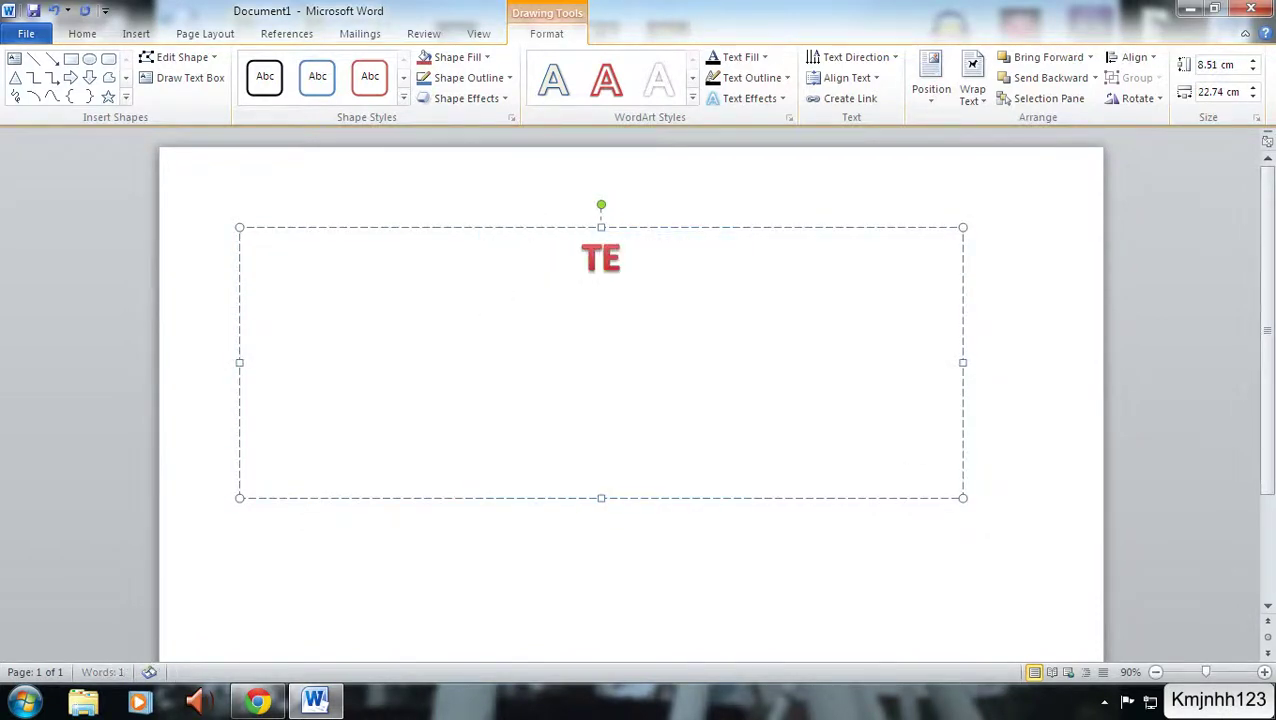
text(ST ABC 123)
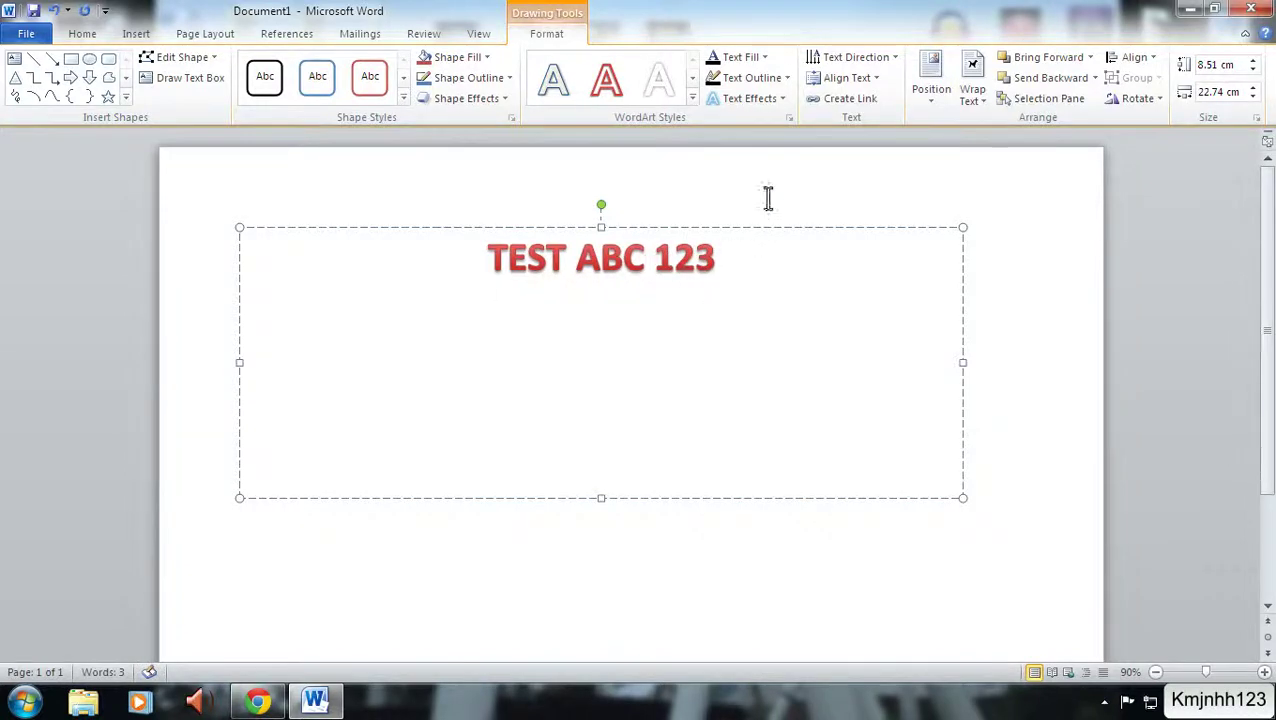
- Move the WordArt box slightly lower on the page and enlarge its text to font size 110
click(780, 177)
drag(731, 256, 487, 258)
click(712, 228)
drag(719, 272, 501, 305)
click(698, 307)
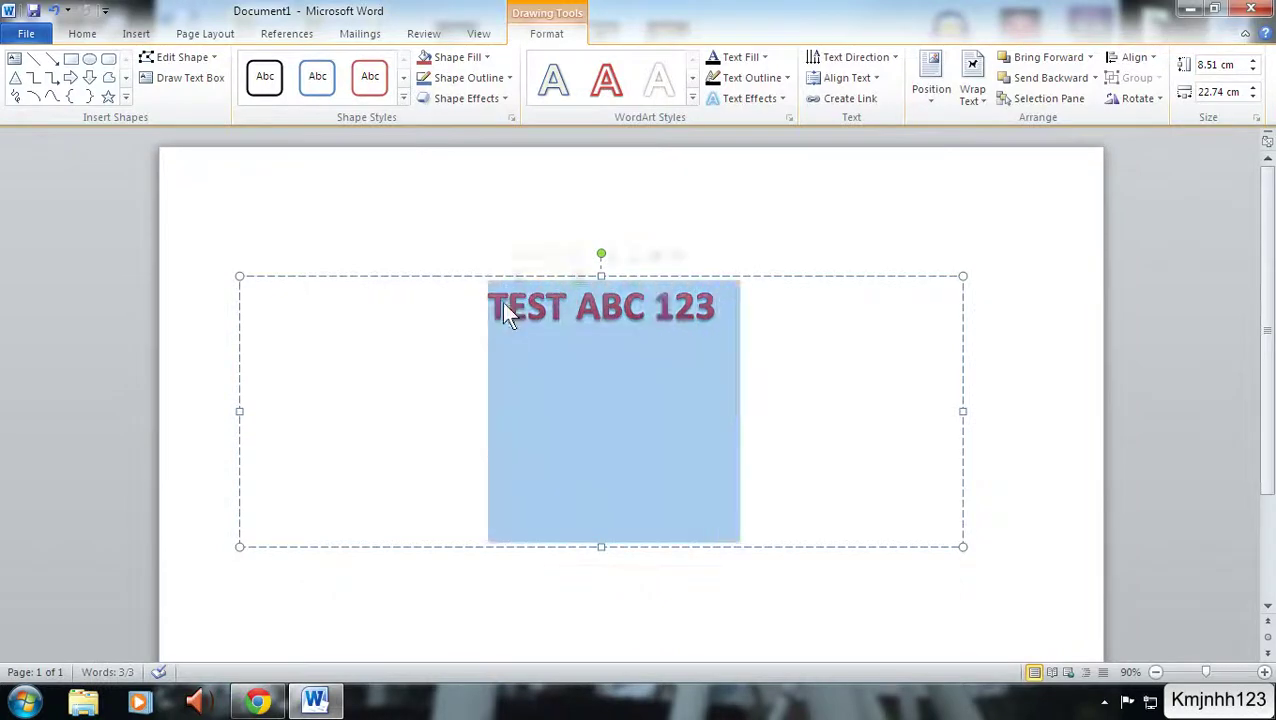
click(80, 33)
click(289, 66)
click(289, 66)
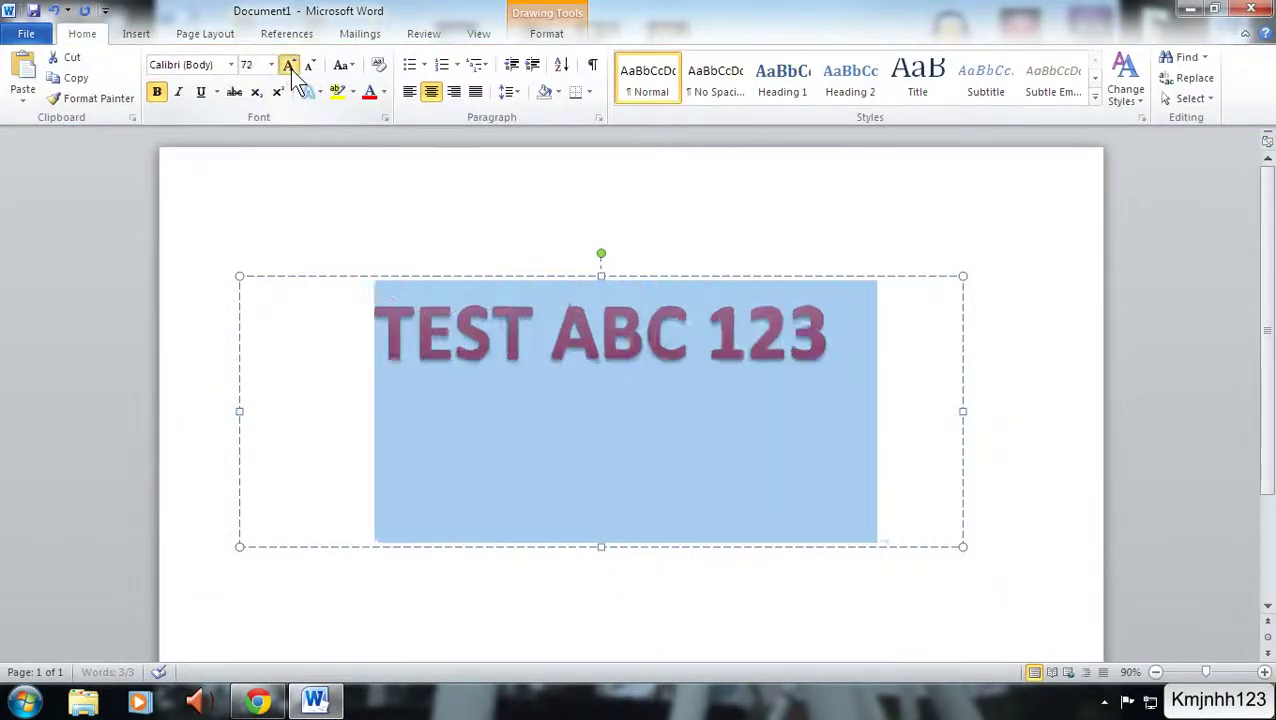
click(289, 66)
click(289, 66)
click(289, 66)
click(289, 66)
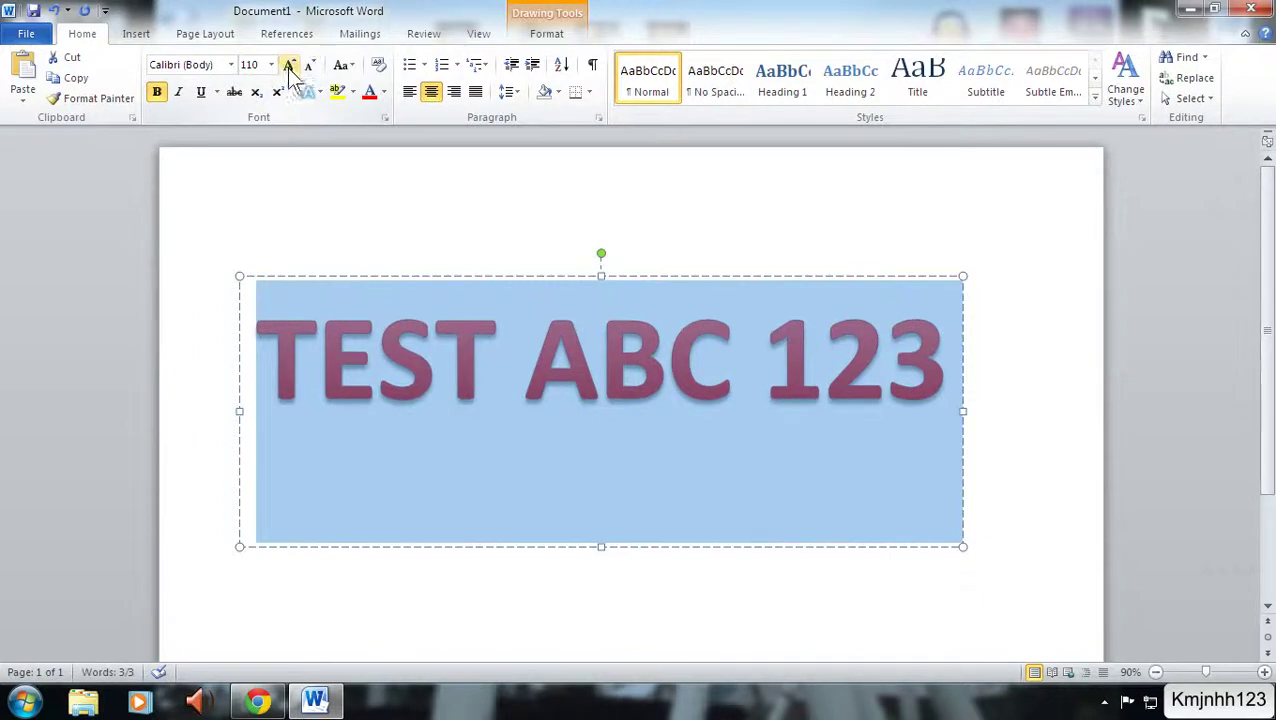
- Set the font of the WordArt text to Agency FB
click(230, 65)
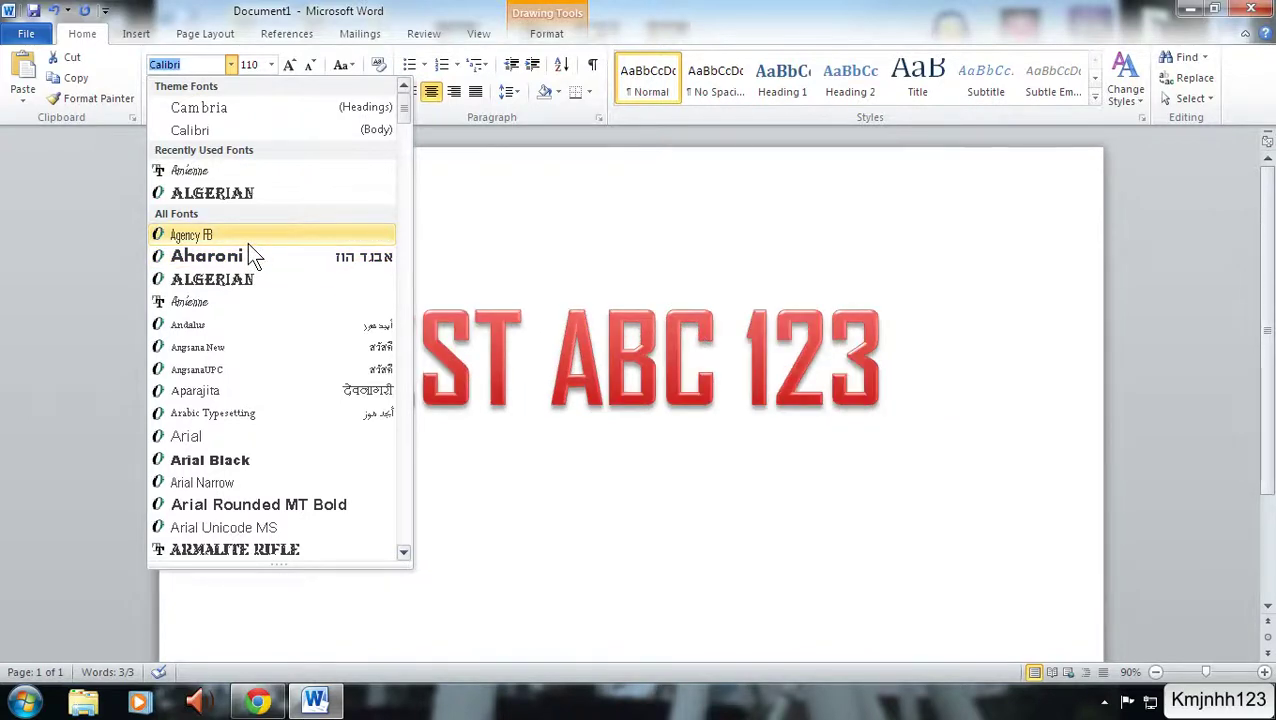
click(248, 240)
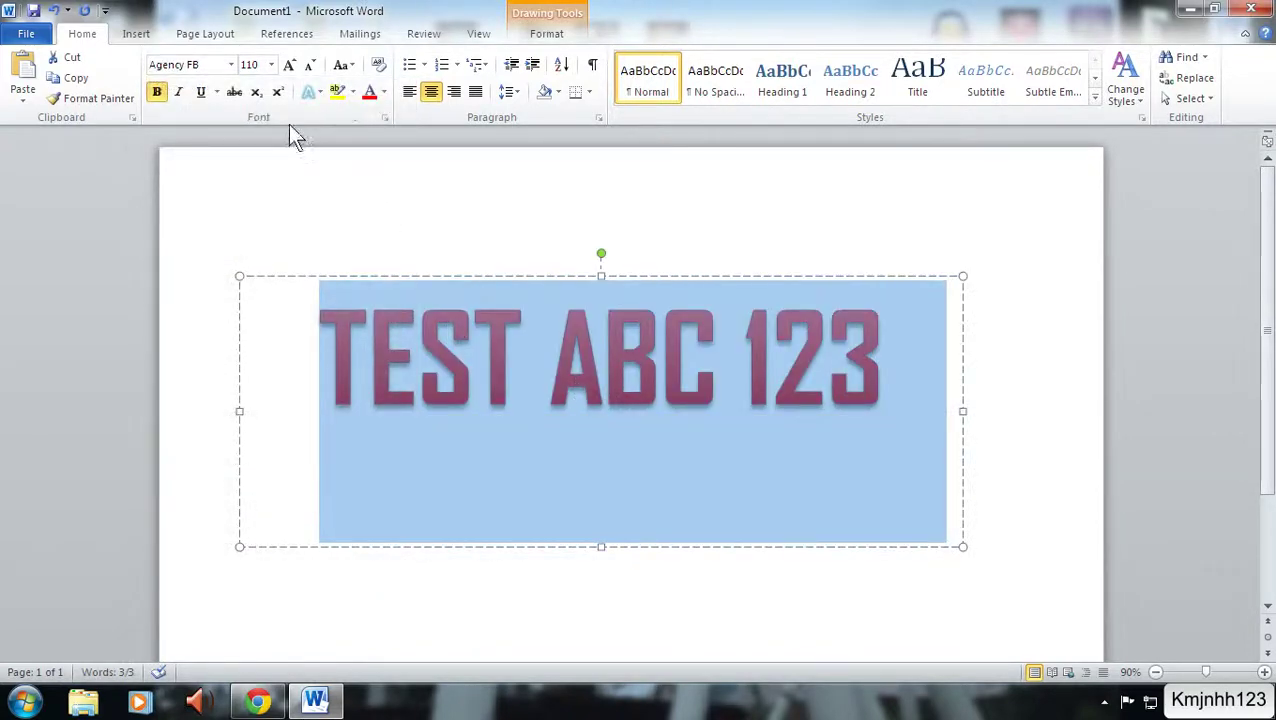
- Try the bold, italic and underline formatting on the selected WordArt text, switching each one back
click(163, 93)
click(163, 93)
click(179, 93)
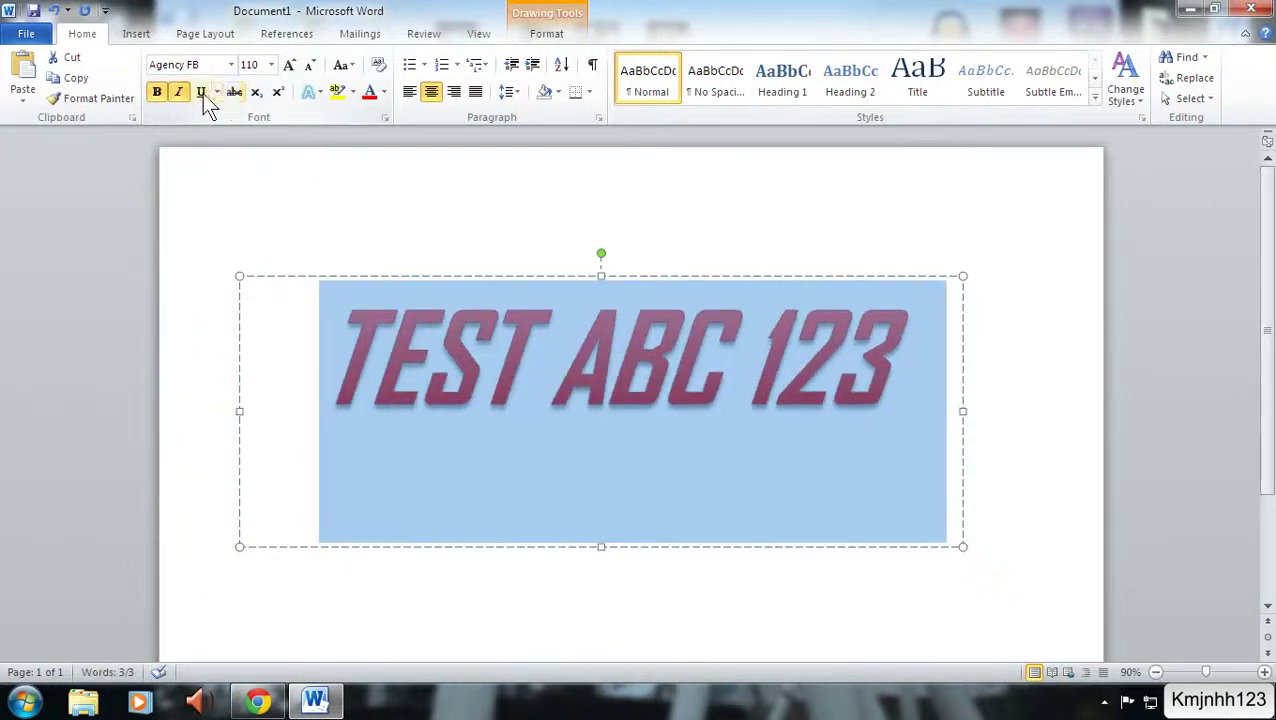
click(202, 93)
click(202, 93)
click(178, 93)
click(217, 92)
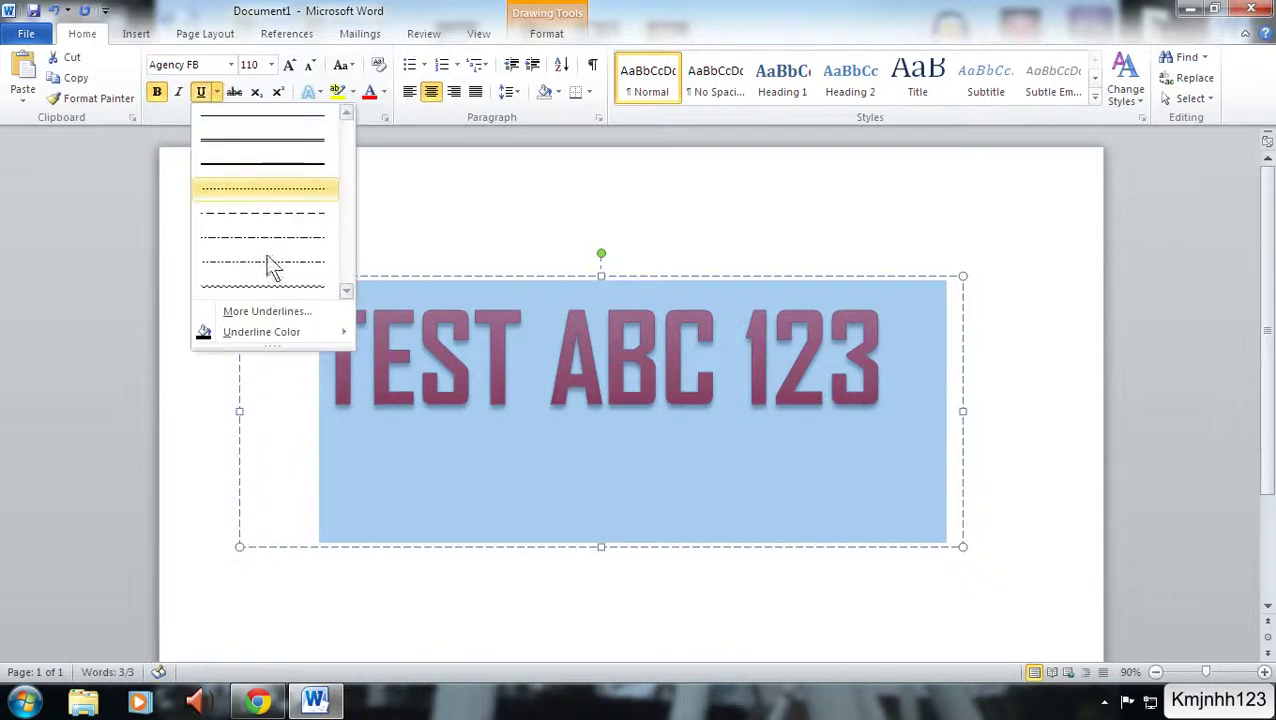
click(208, 111)
click(203, 95)
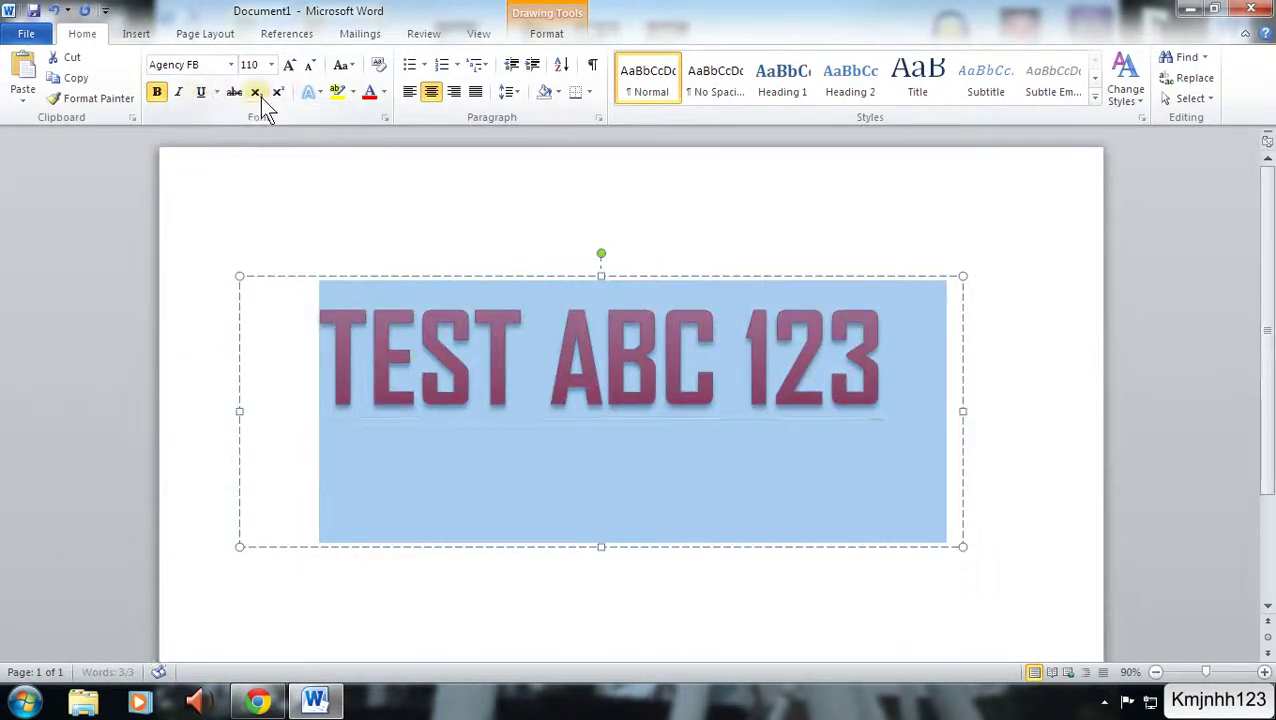
- Set the font colour of the WordArt text to the standard light blue
click(384, 92)
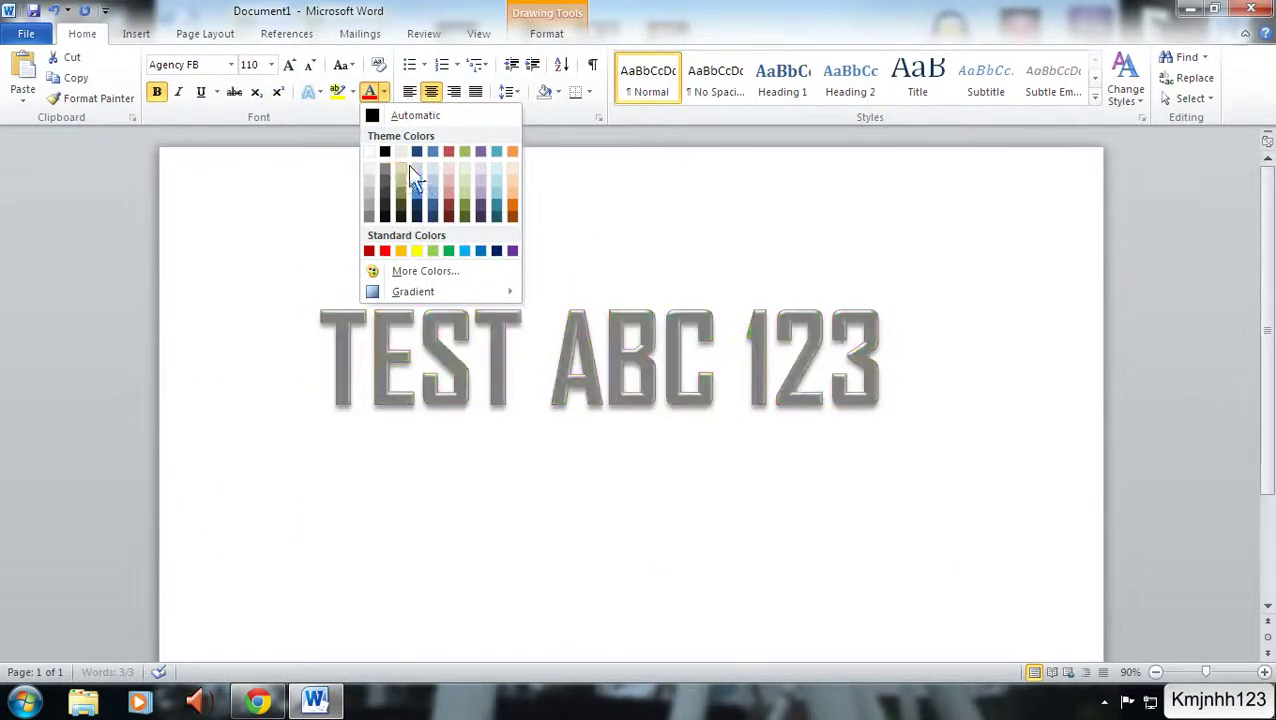
click(463, 250)
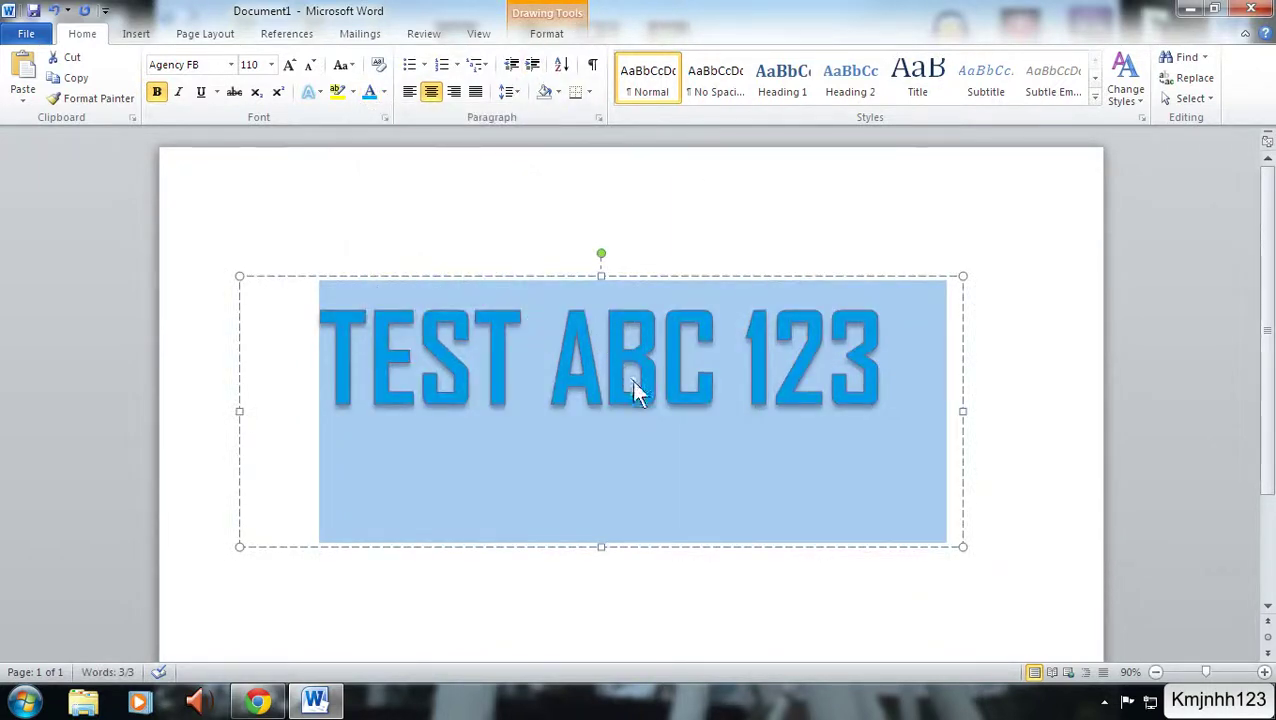
- Examine the text-wrapping and position options available for the WordArt box
click(548, 36)
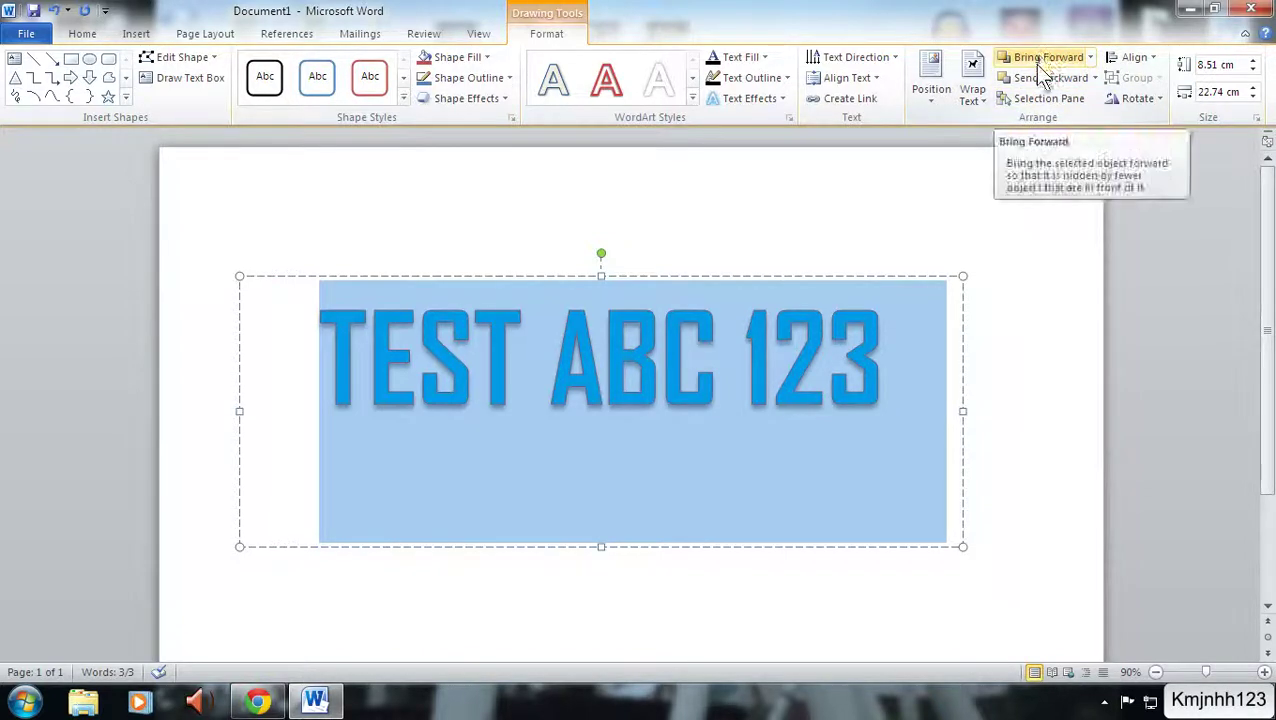
click(975, 96)
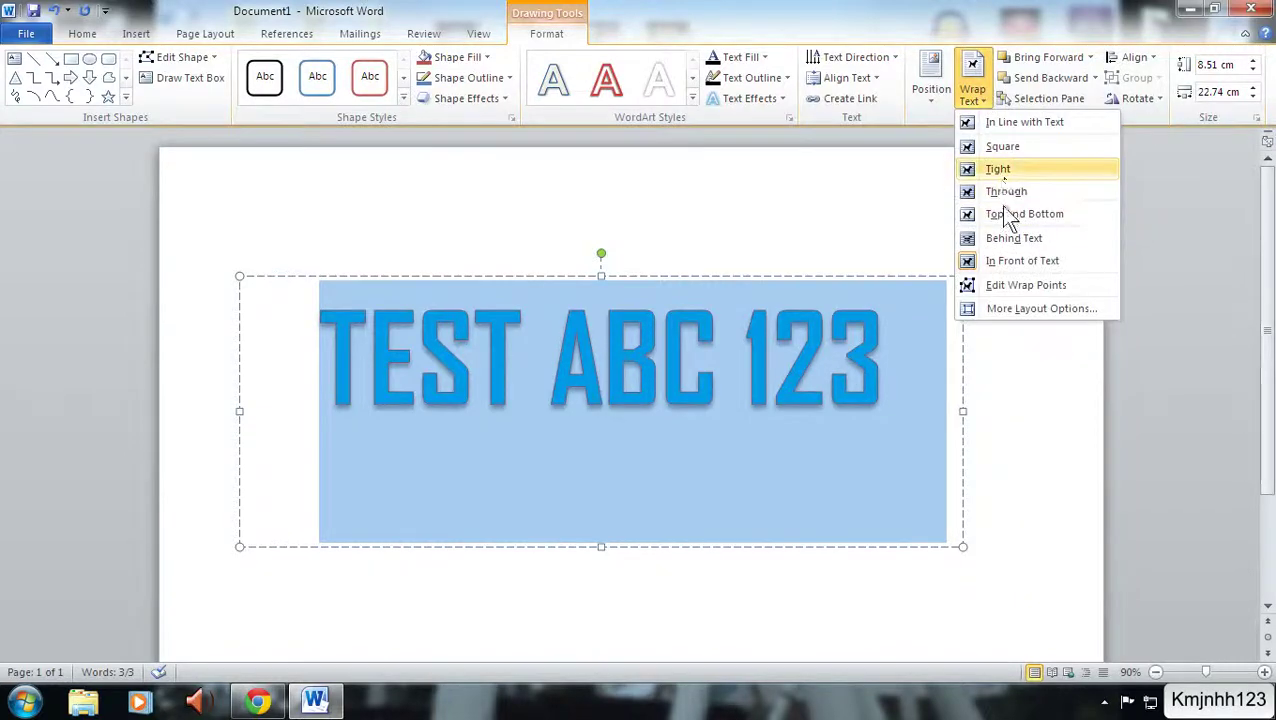
click(934, 98)
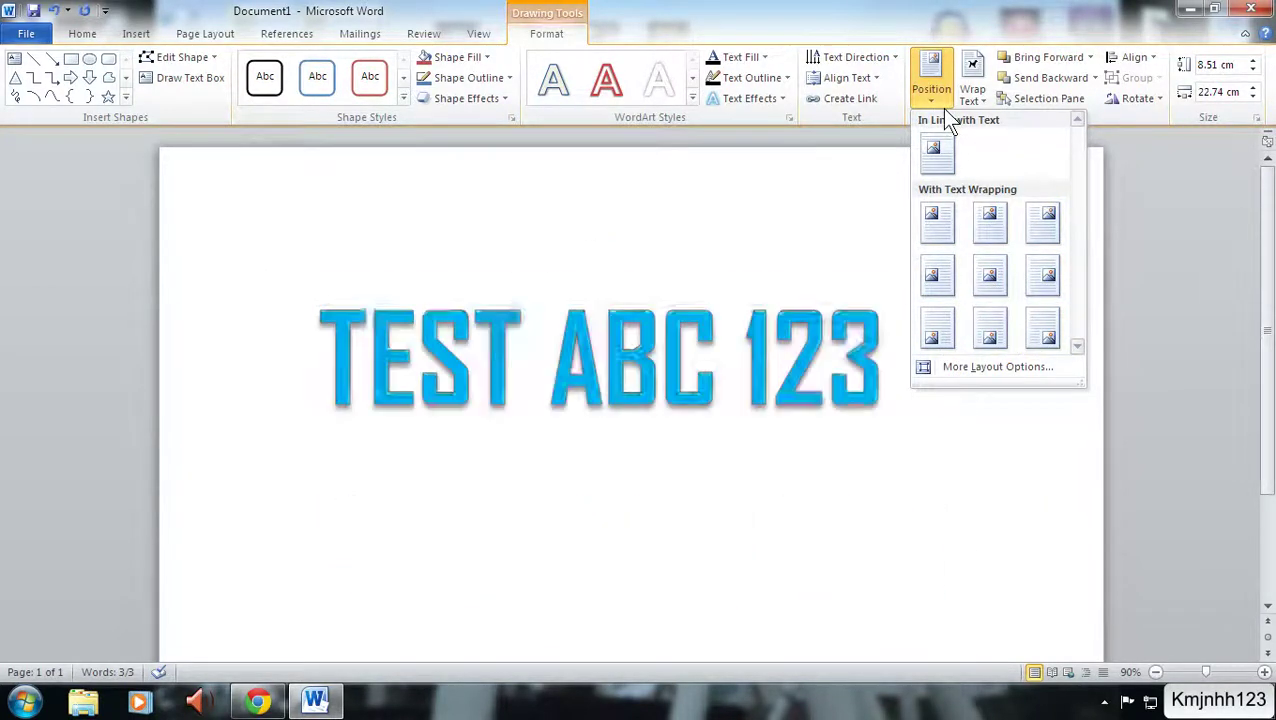
click(913, 99)
- Fill the WordArt text with the standard light green and give it a standard red outline
click(764, 57)
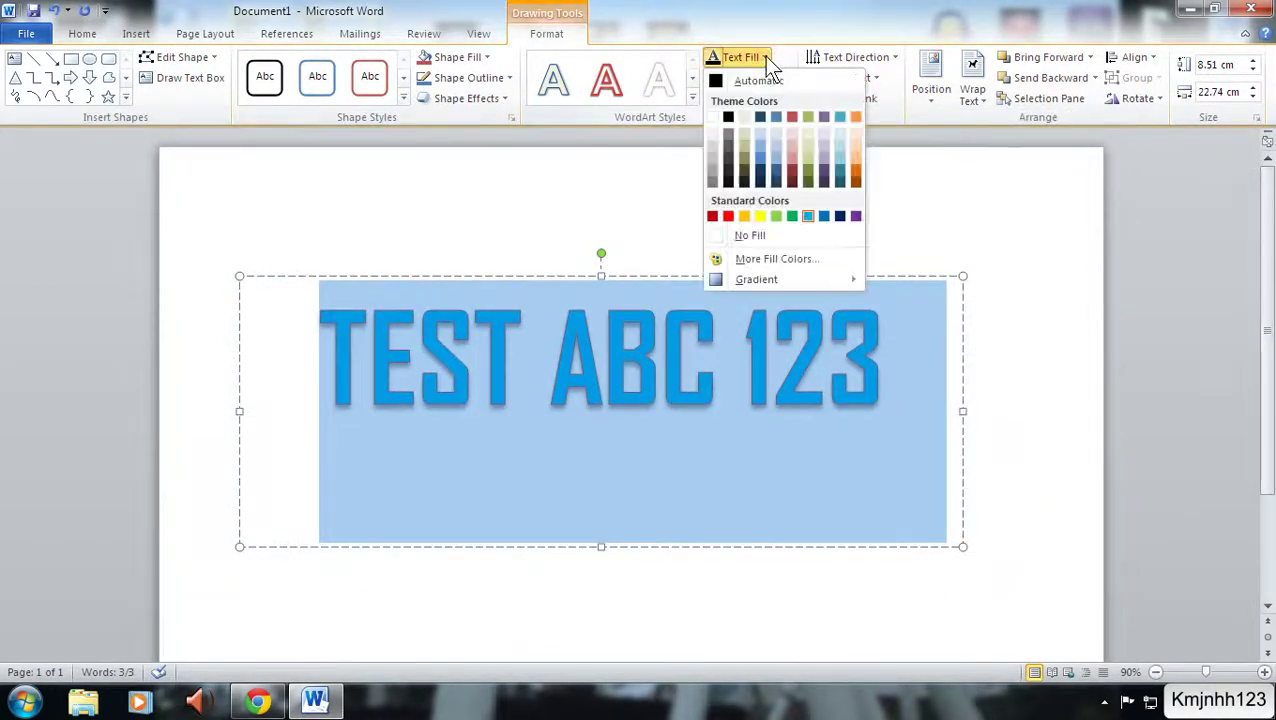
click(761, 167)
click(764, 58)
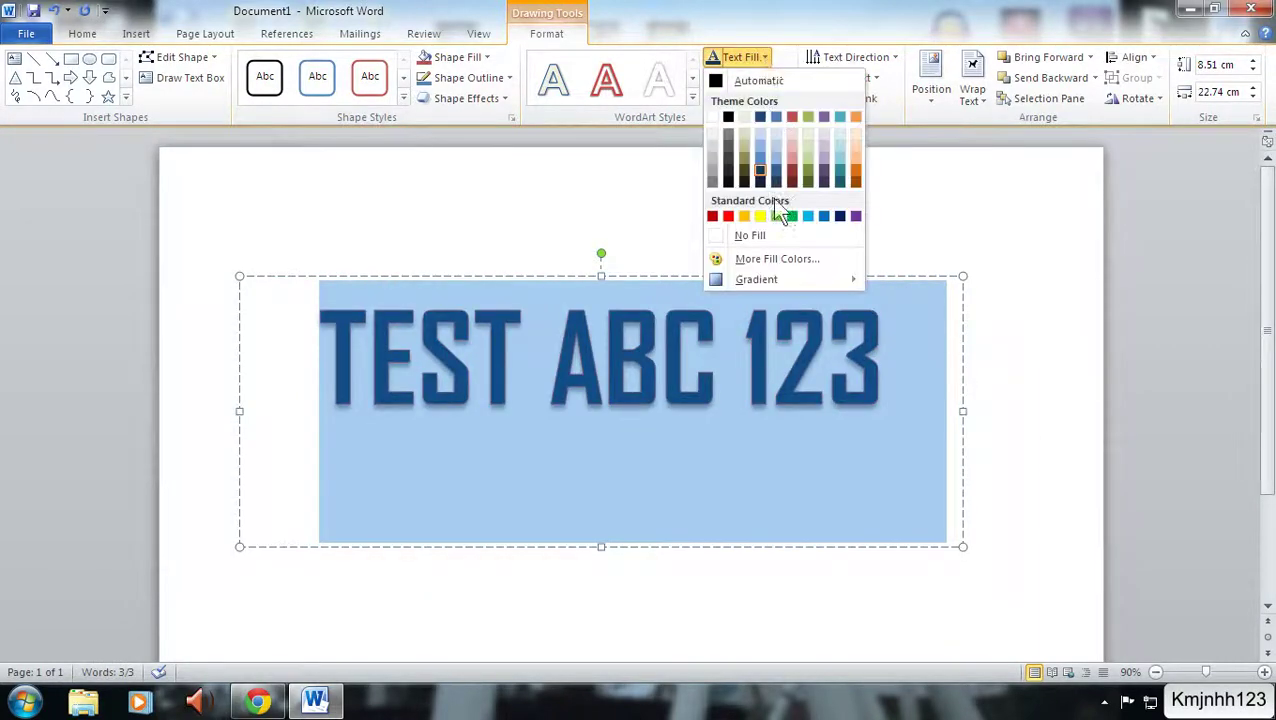
click(773, 215)
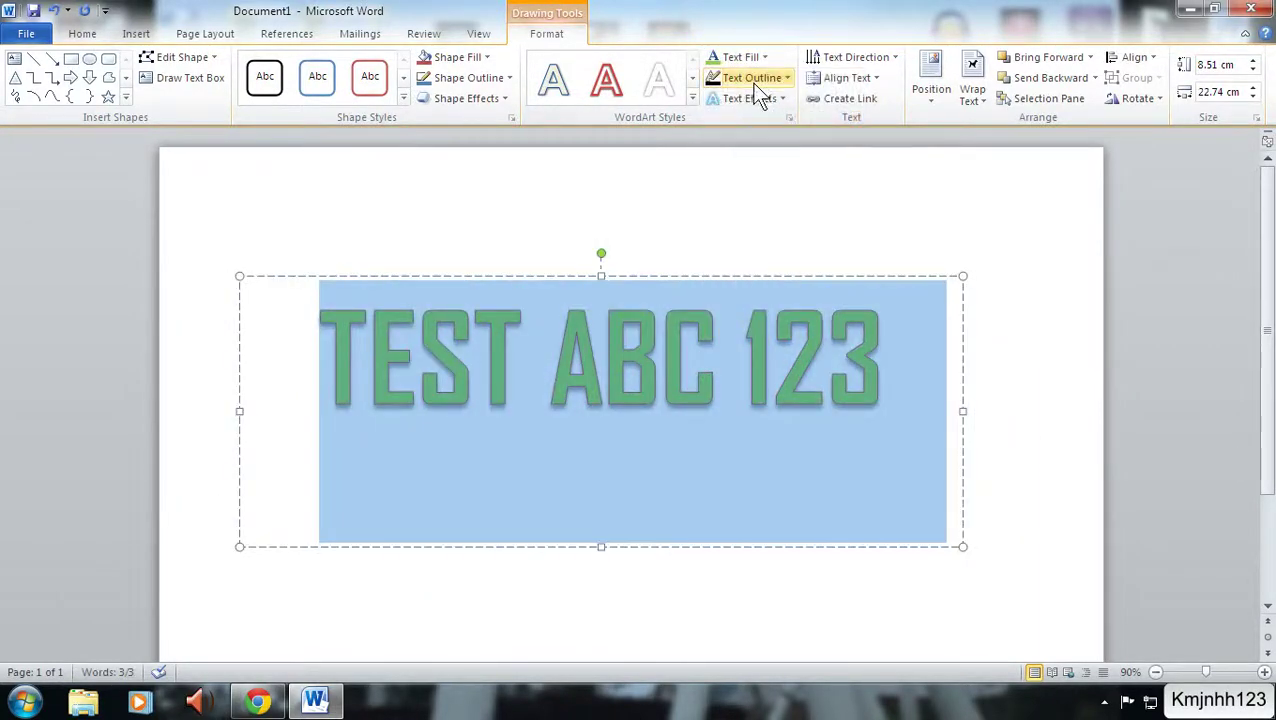
click(752, 82)
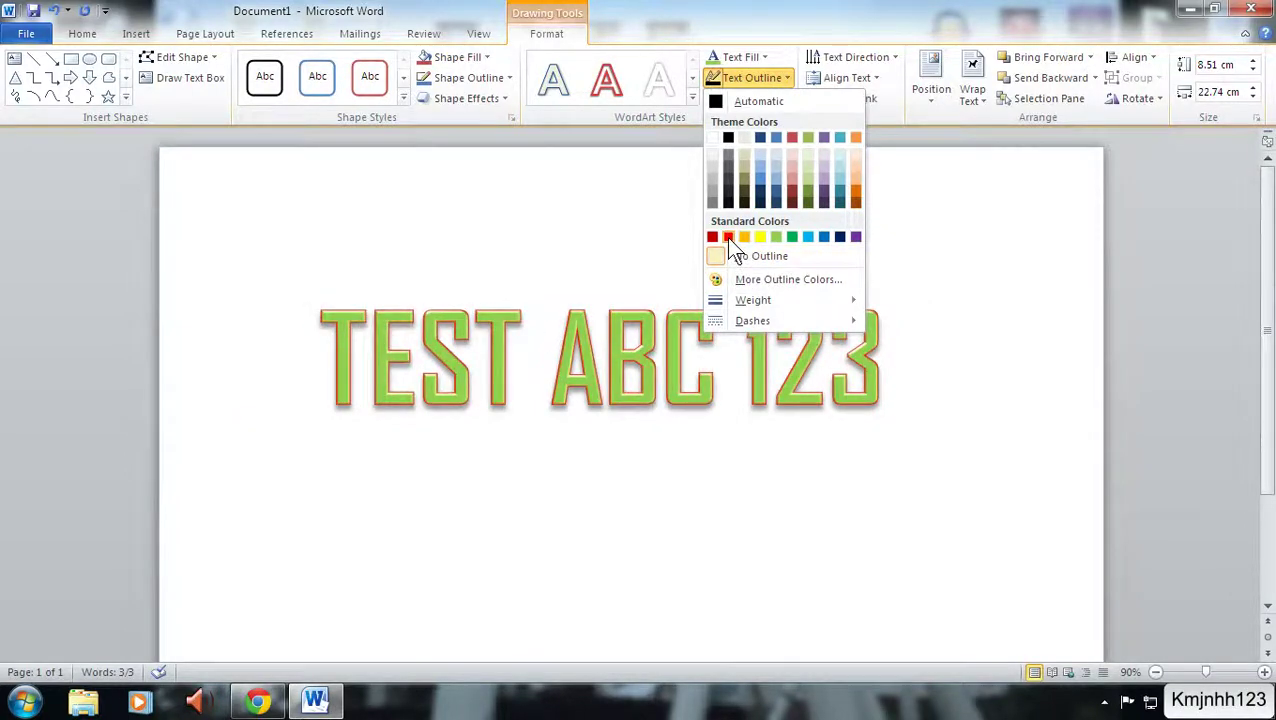
click(726, 237)
click(669, 418)
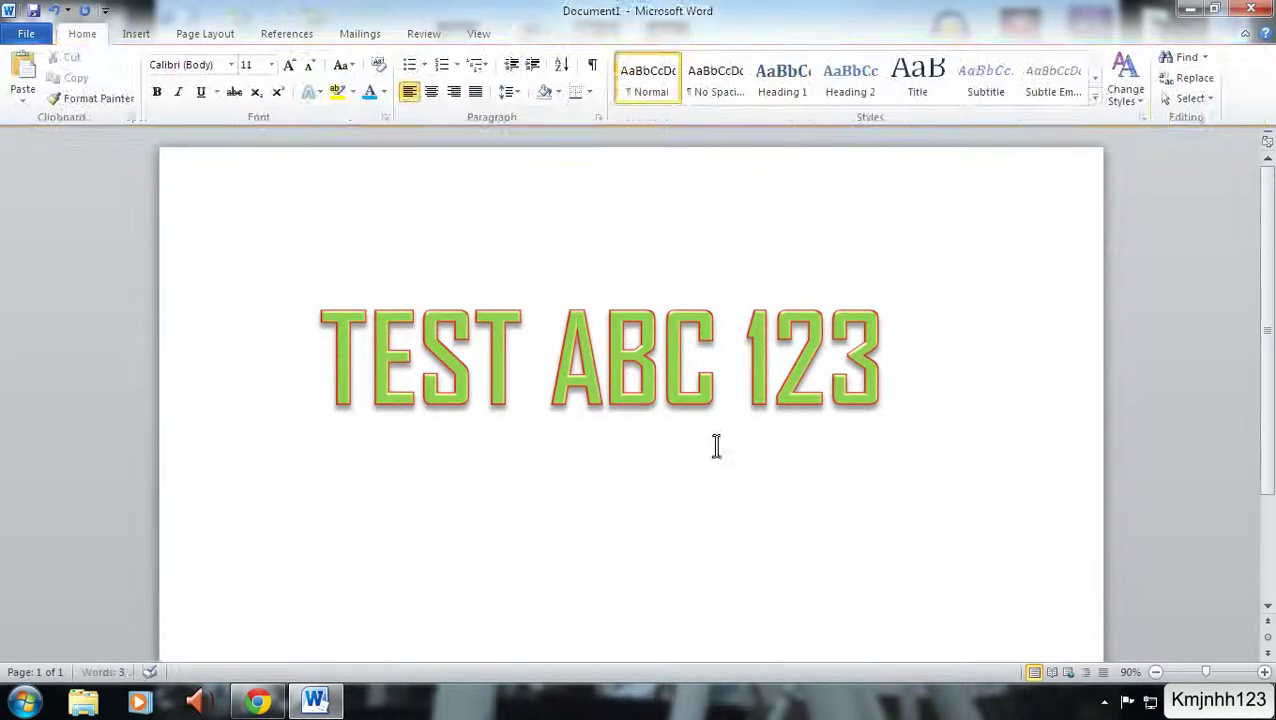
- Preview the shadow, transform and rotation text effects and apply a parallel 3-D rotation that slants the WordArt text upward to the right
triple_click(875, 375)
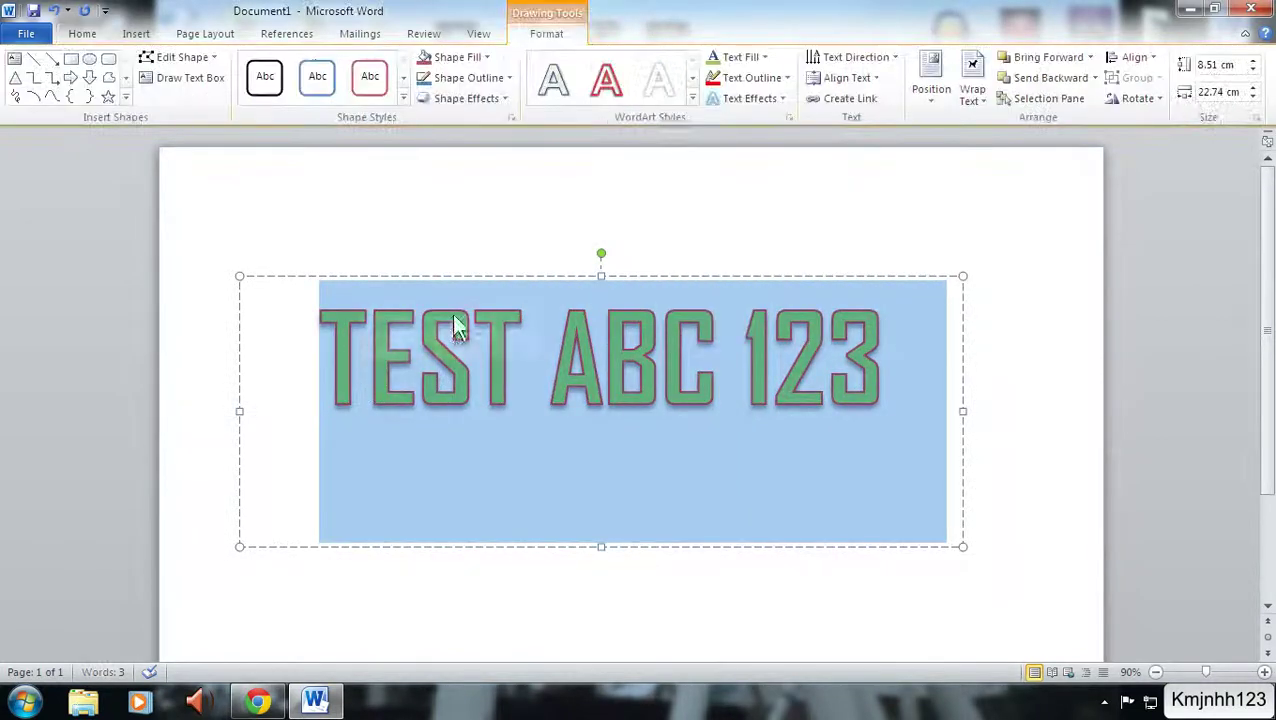
click(754, 104)
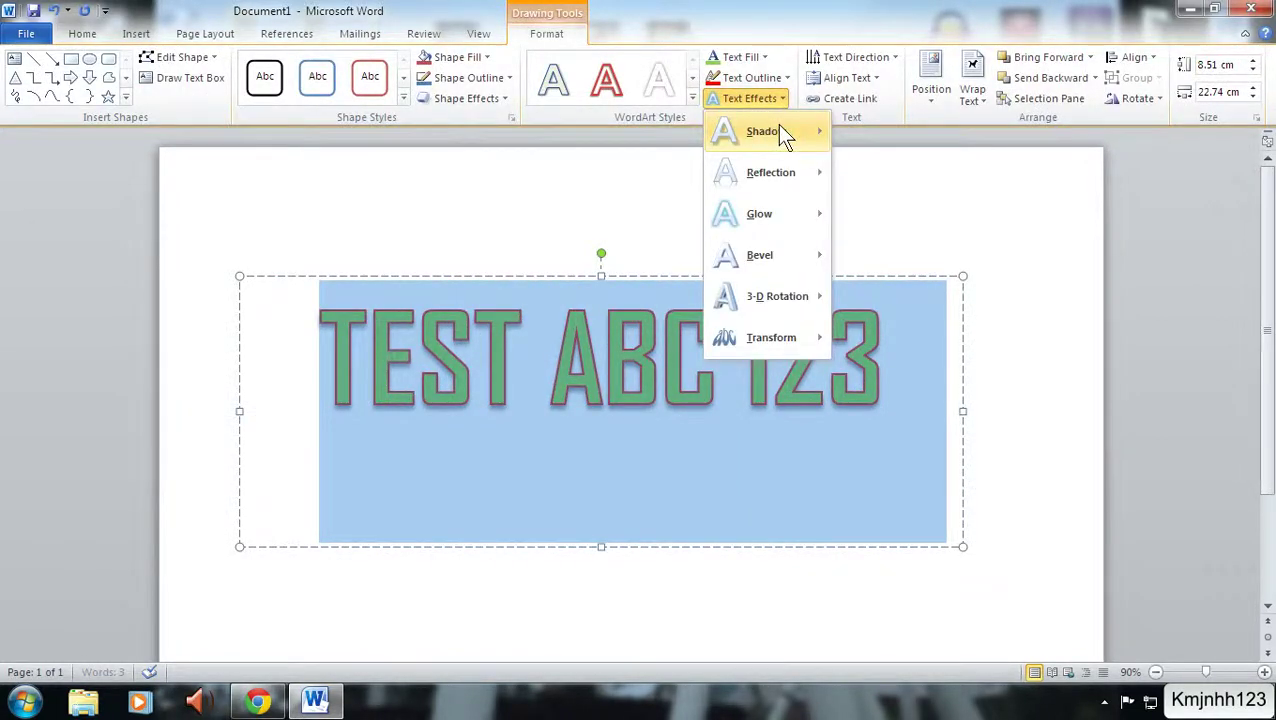
mouse_move(778, 131)
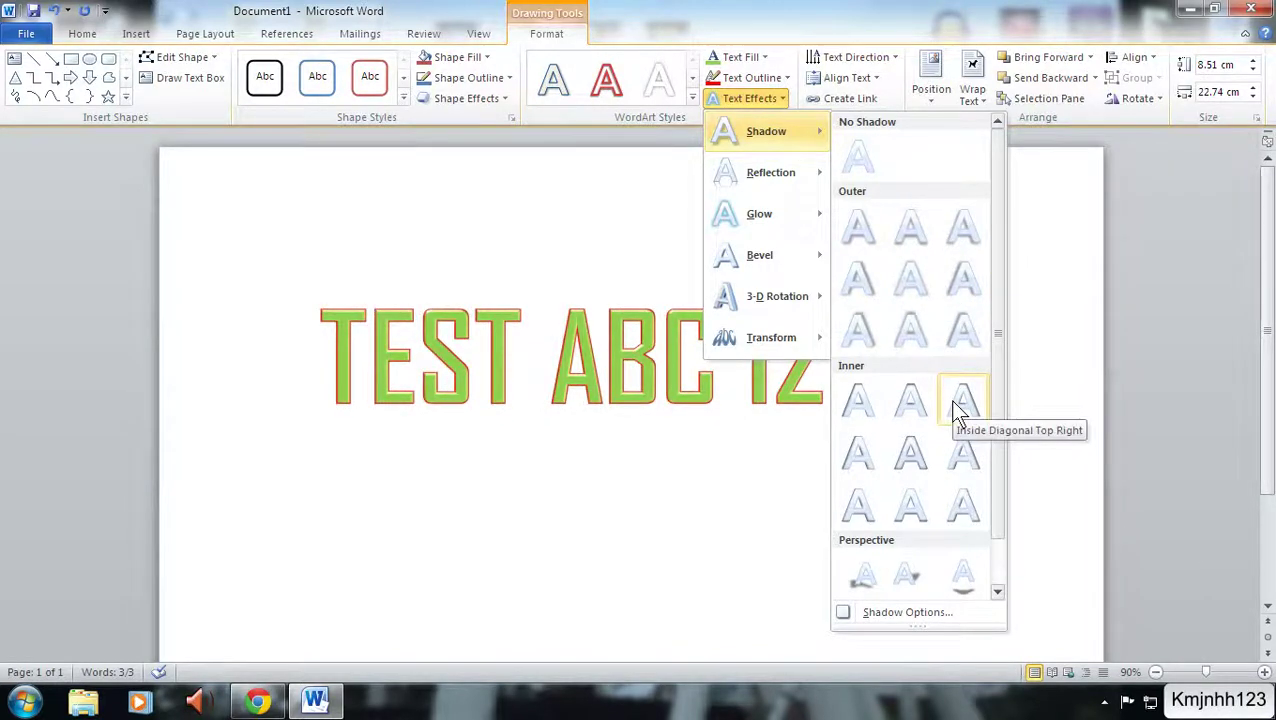
scroll(940, 500, down, 1)
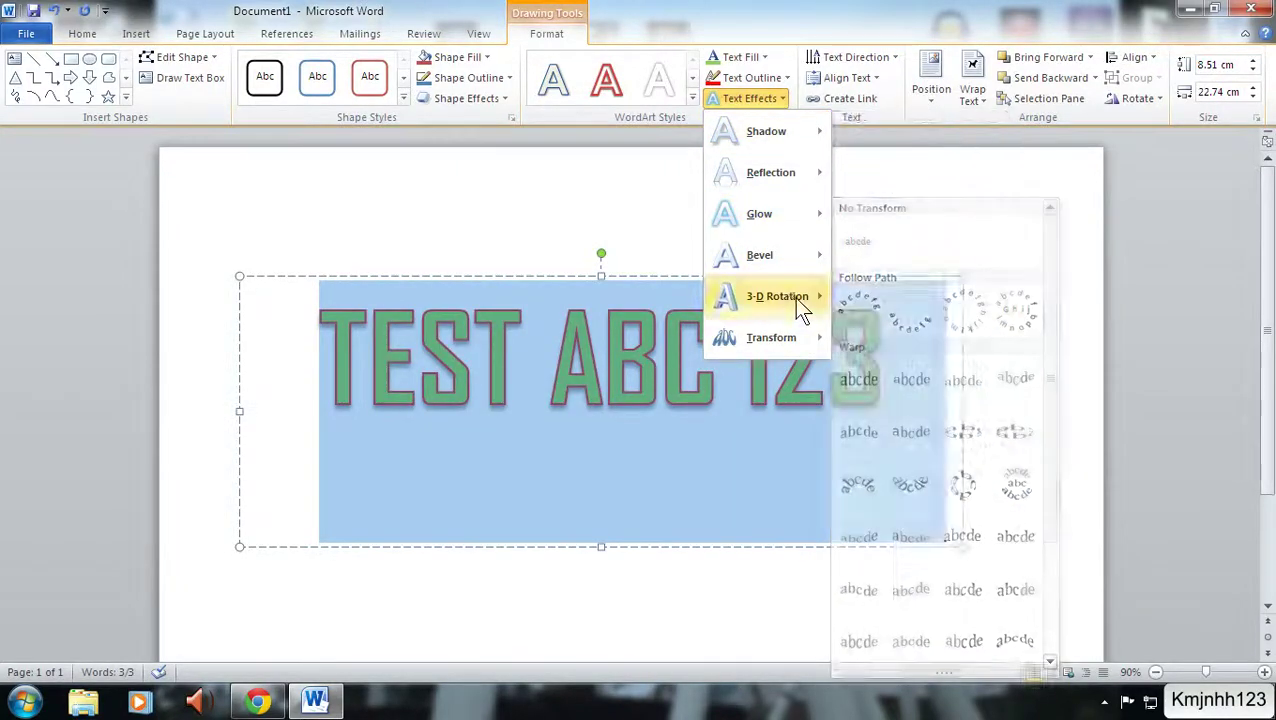
mouse_move(795, 308)
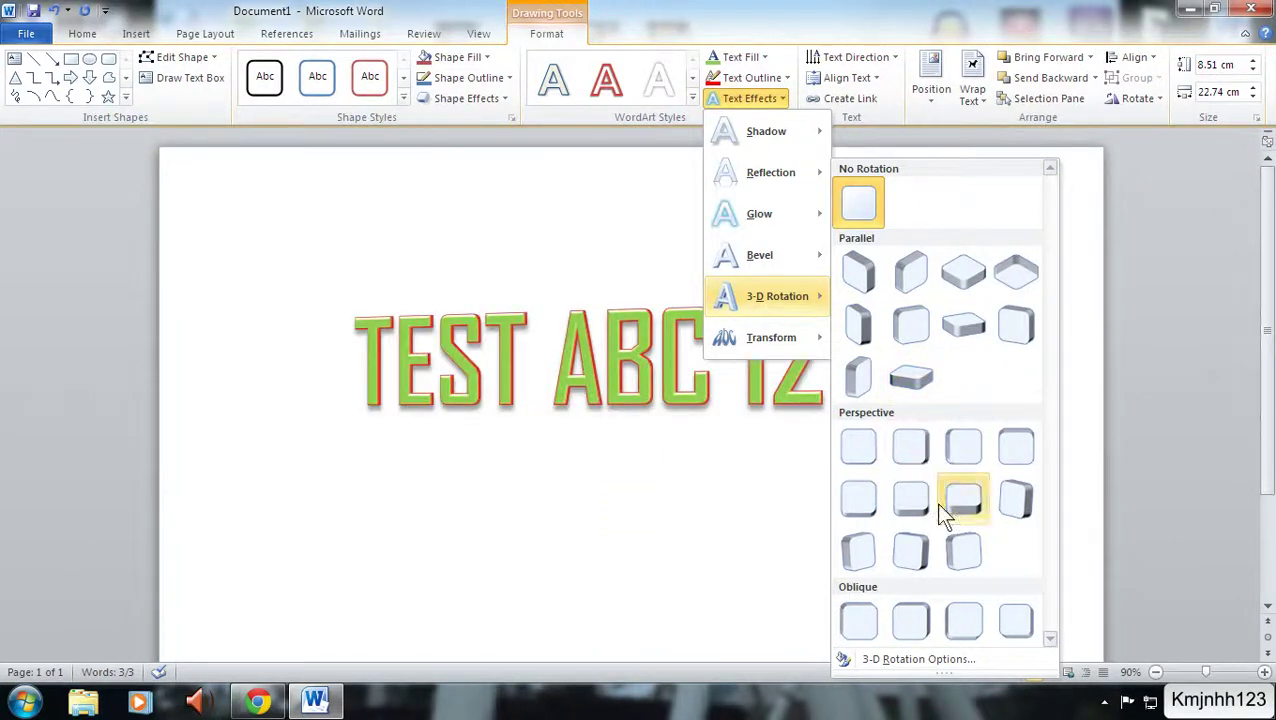
mouse_move(778, 336)
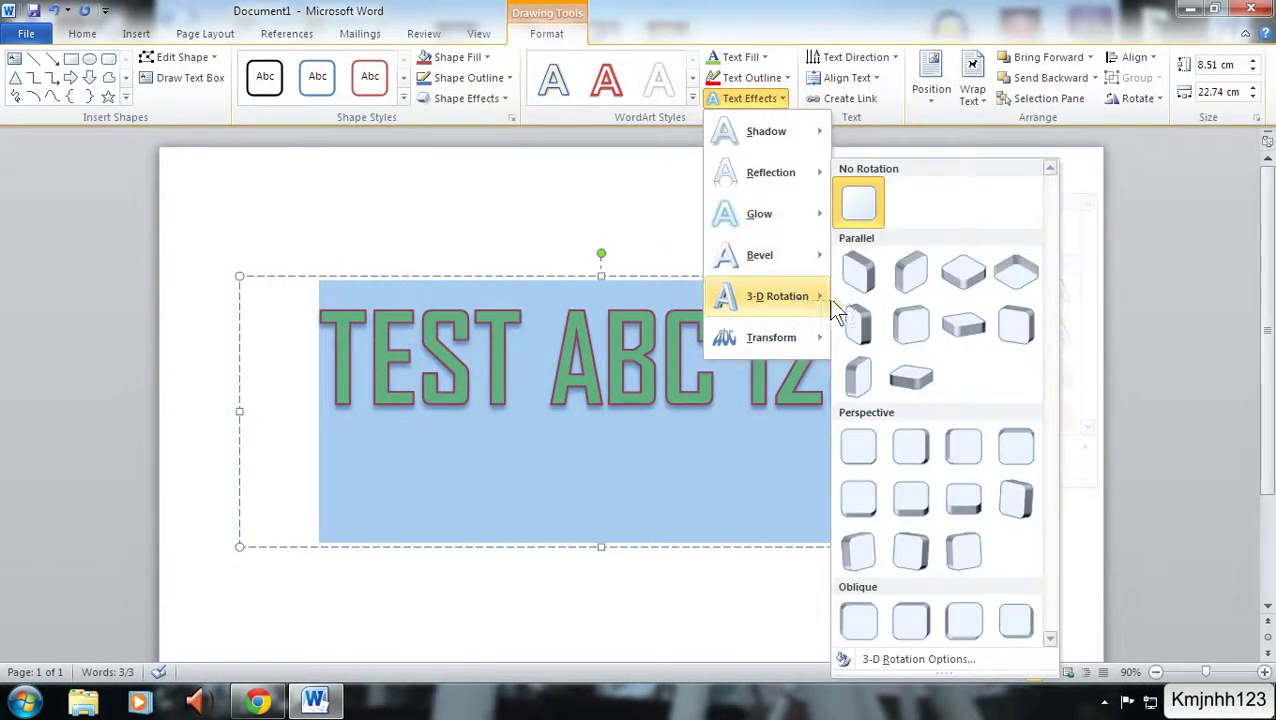
click(912, 325)
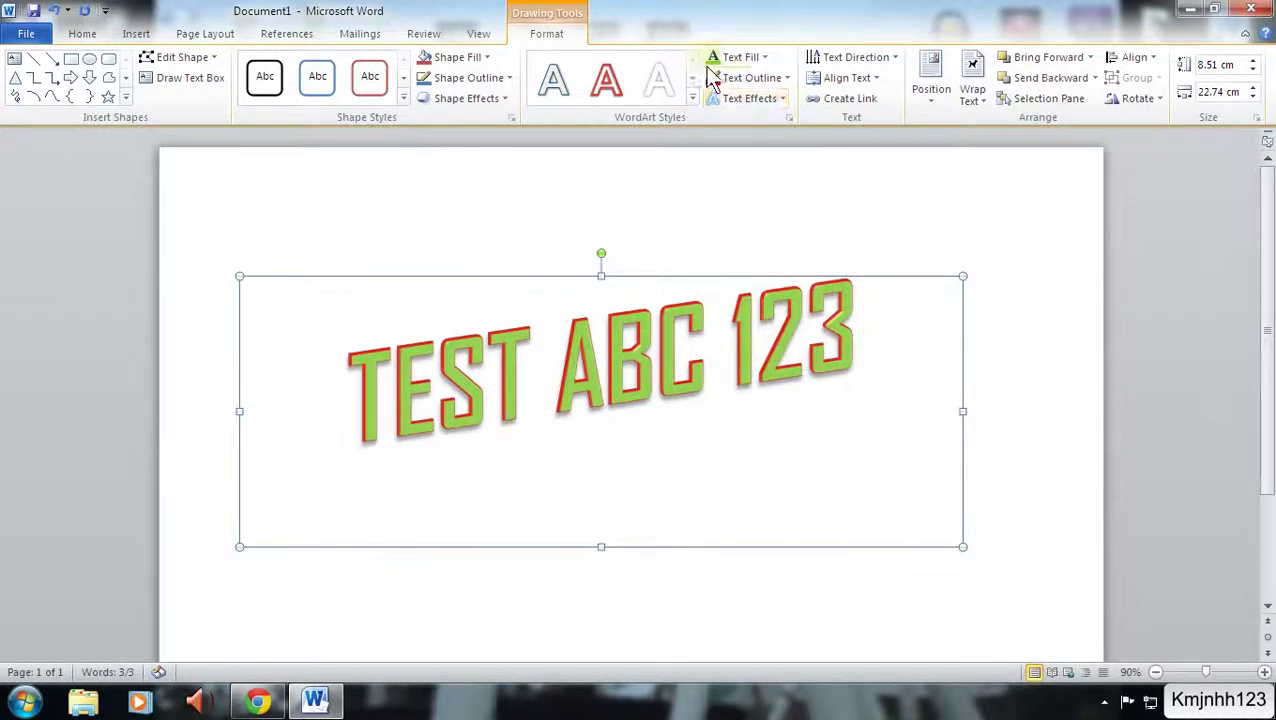
click(477, 99)
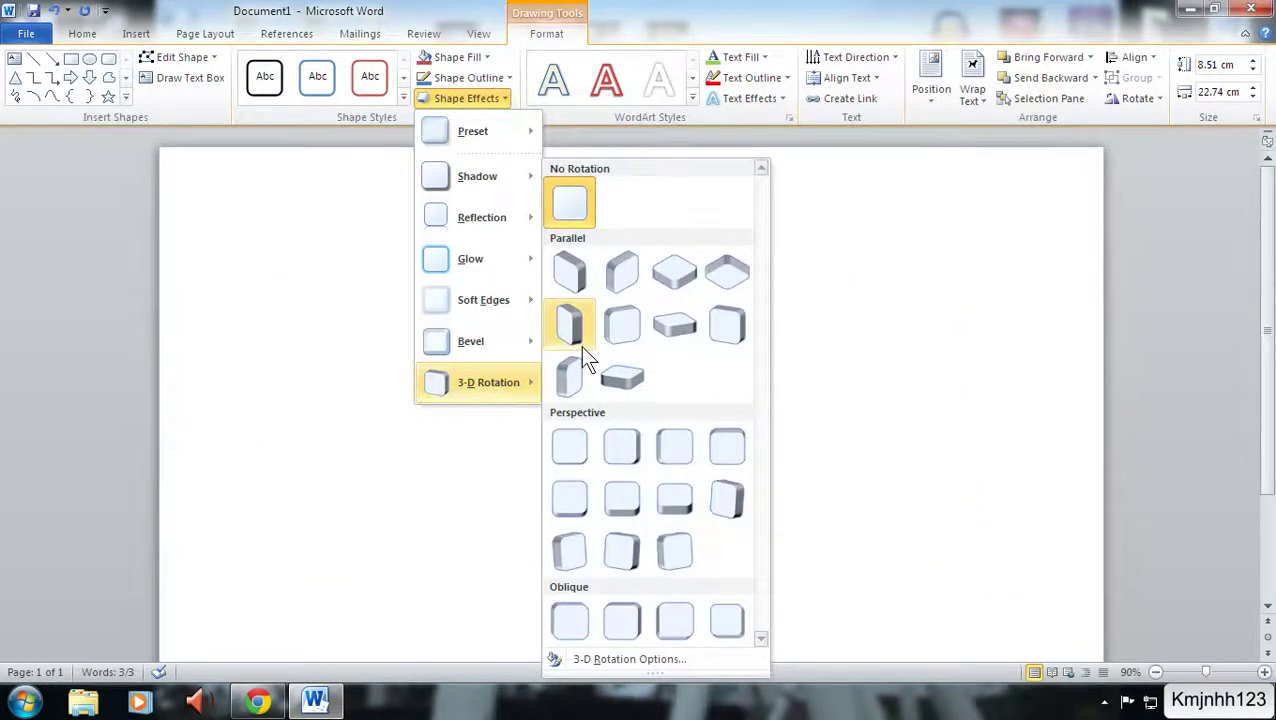
click(480, 99)
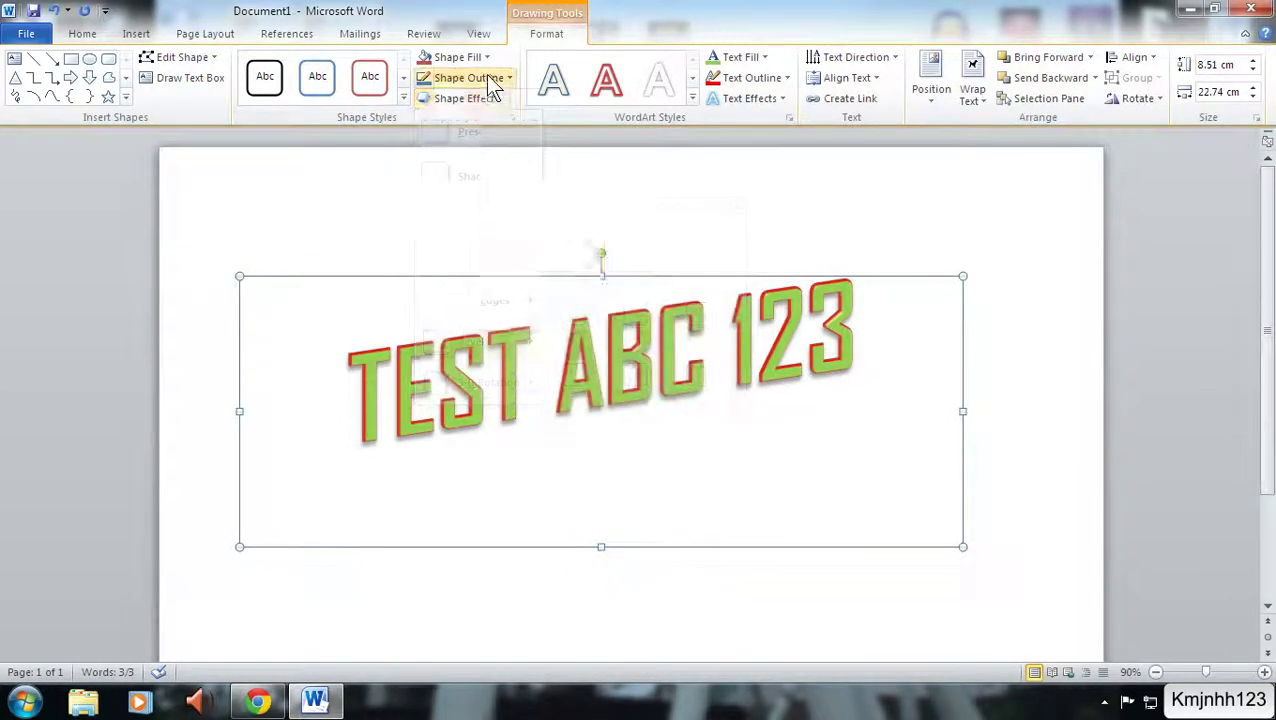
- Give the box around the WordArt text a standard light blue outline
click(470, 78)
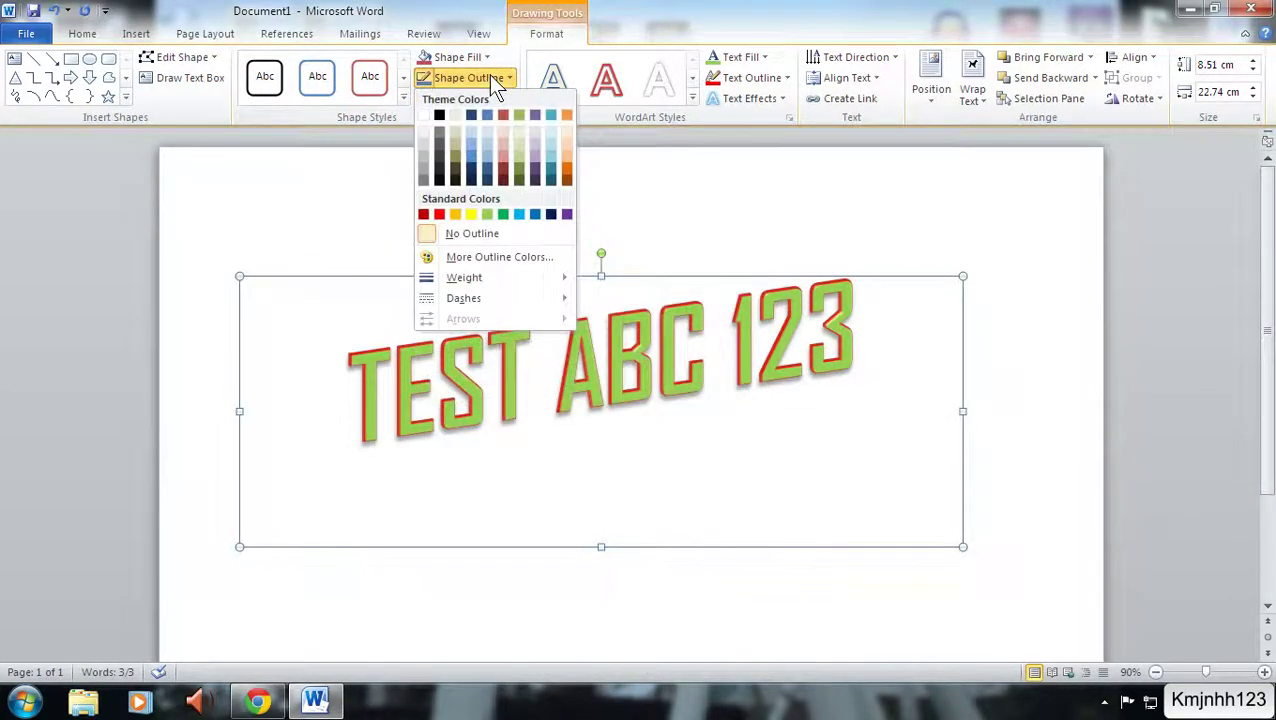
click(518, 214)
click(280, 333)
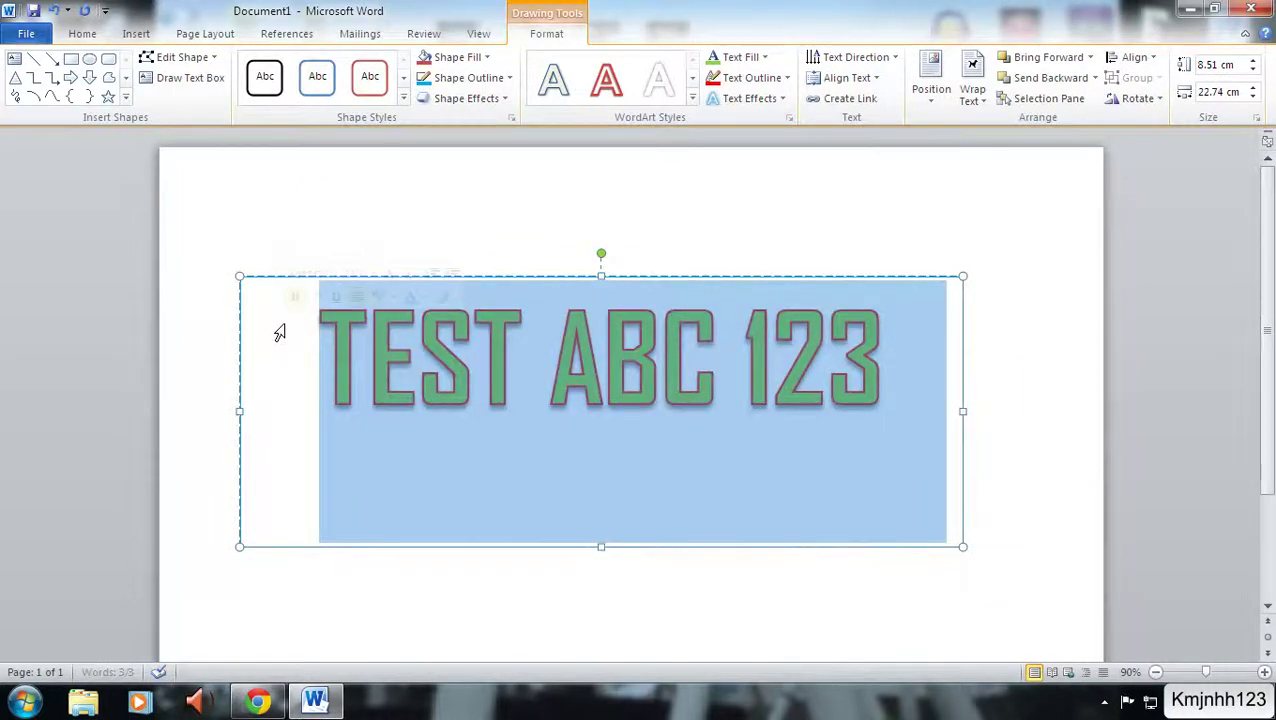
click(943, 316)
click(763, 365)
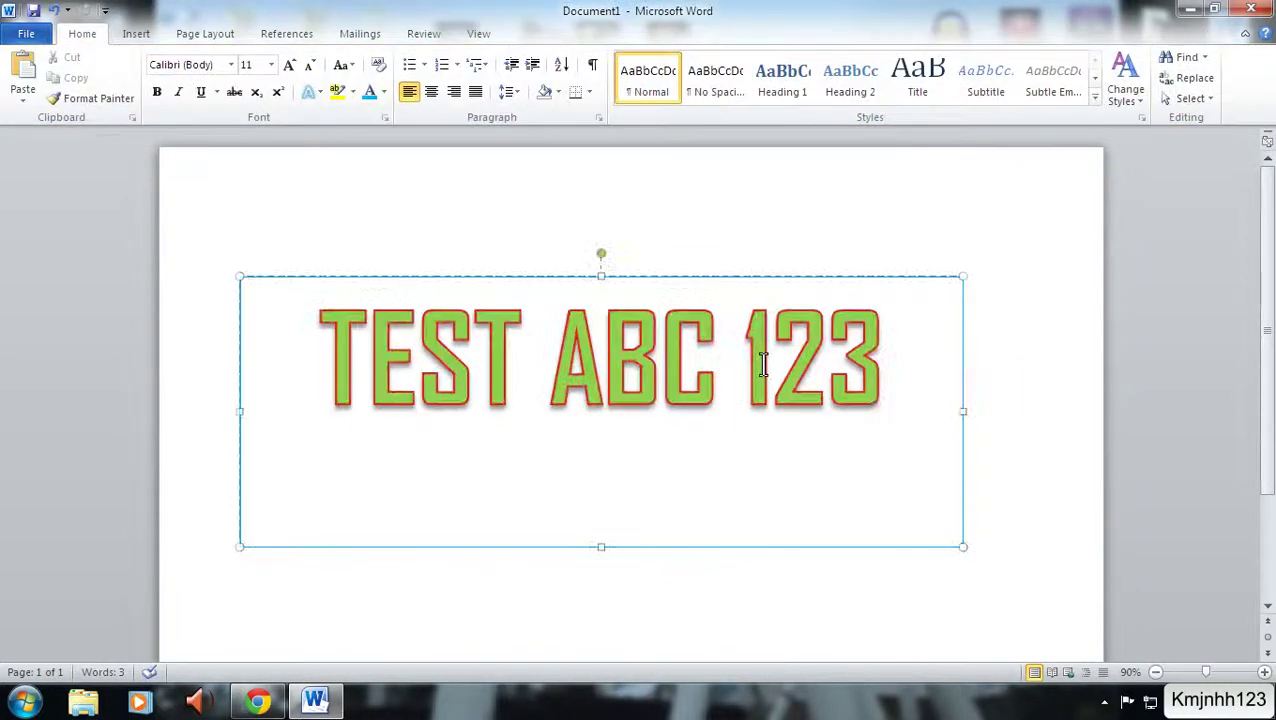
- Fill the box behind the WordArt text with solid black
drag(877, 356, 322, 379)
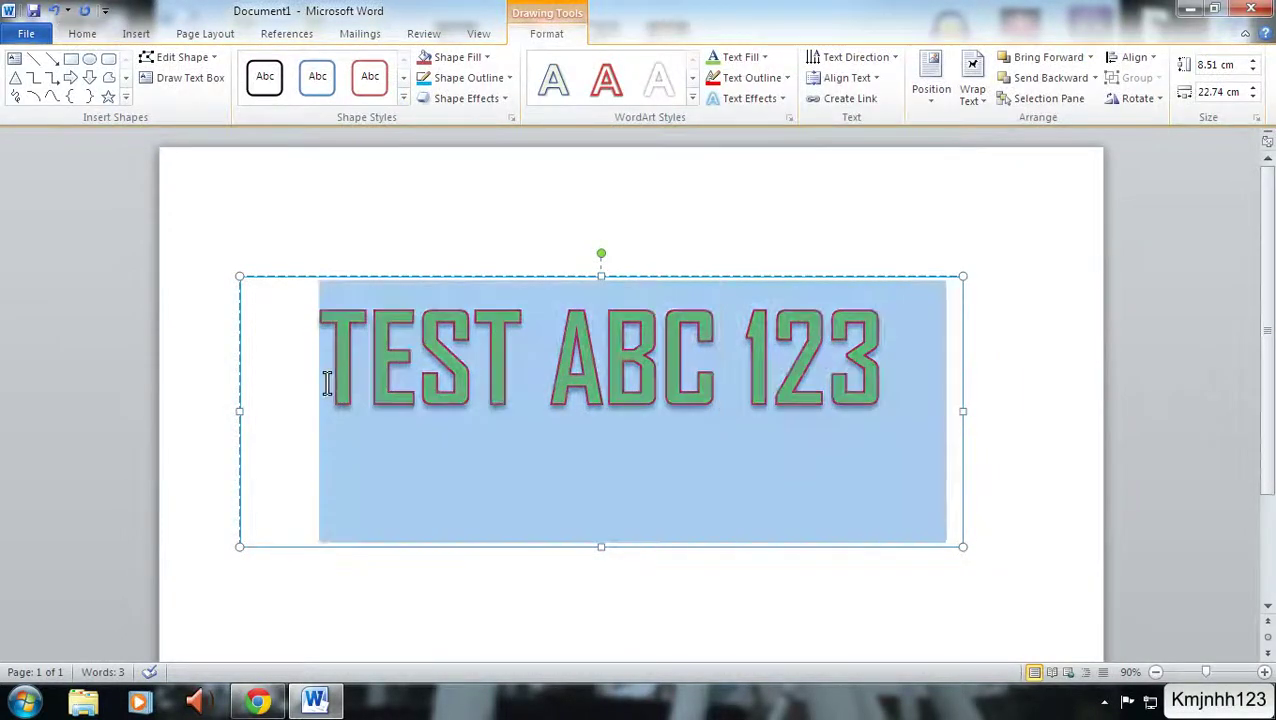
click(486, 58)
click(438, 98)
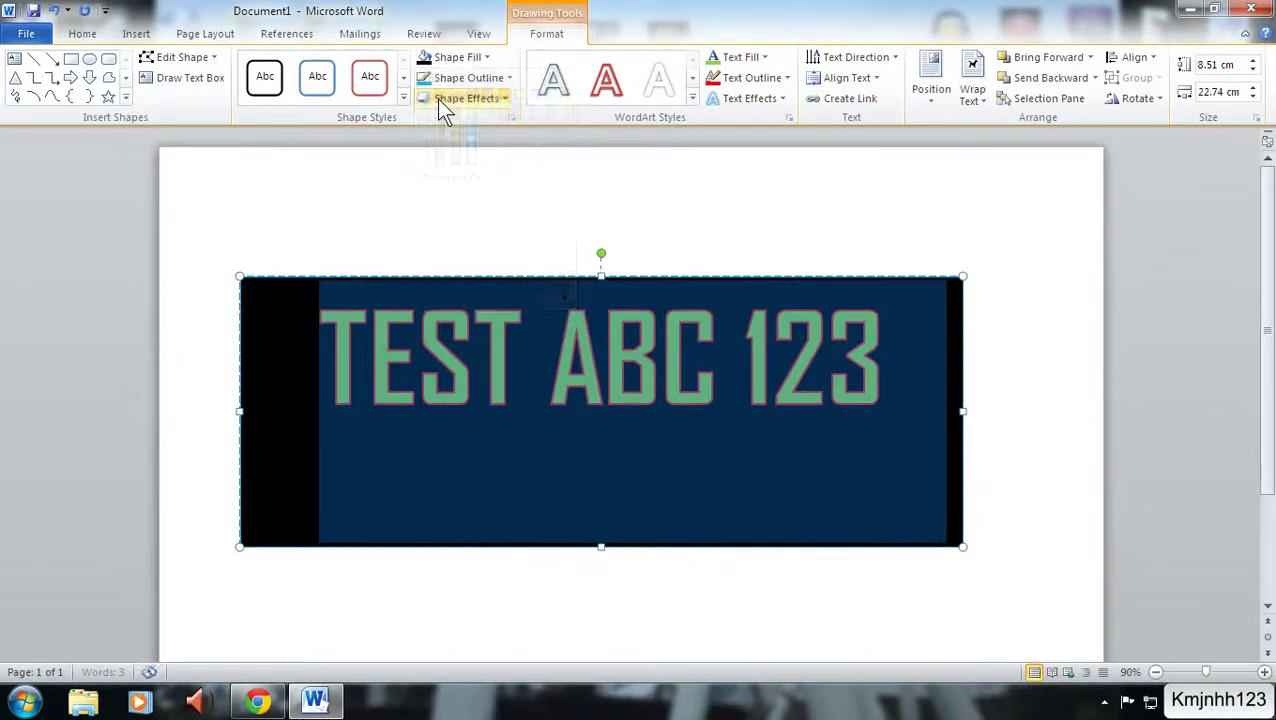
click(755, 224)
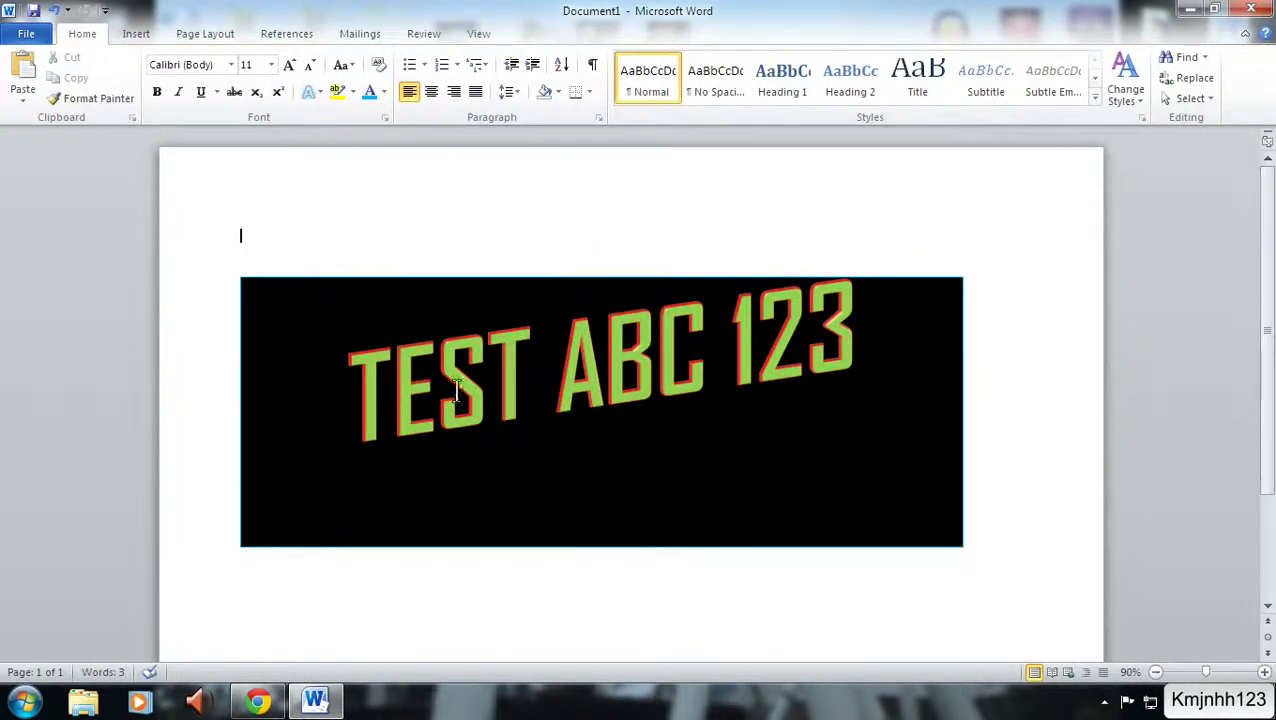
- Apply the preset shape style with a pale red gradient fill and red border to the WordArt box
click(376, 407)
drag(461, 379, 820, 359)
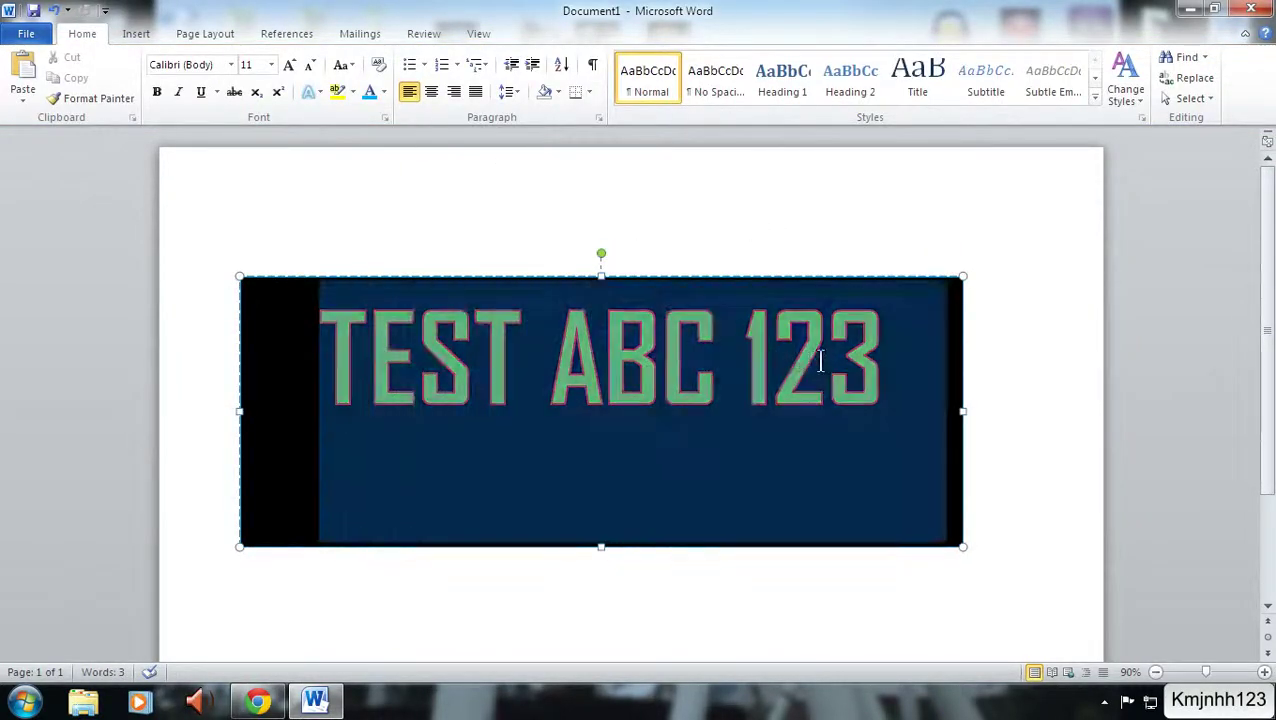
click(660, 300)
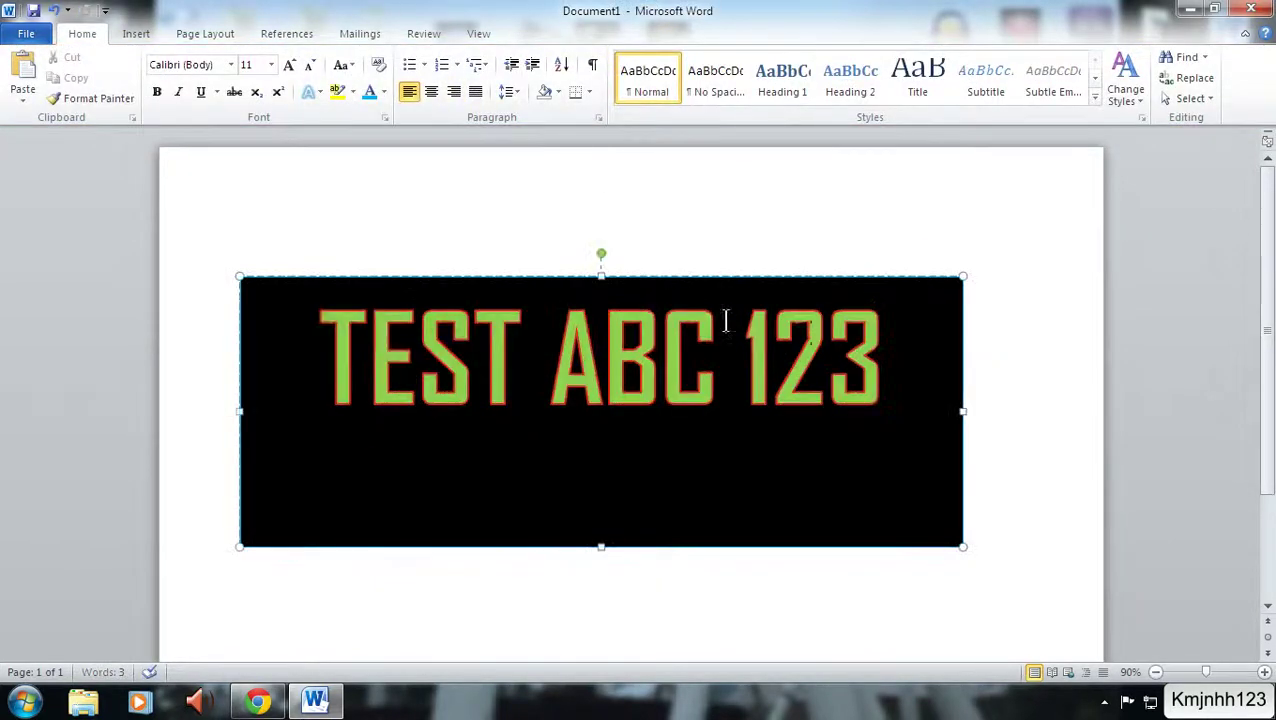
drag(880, 342, 242, 300)
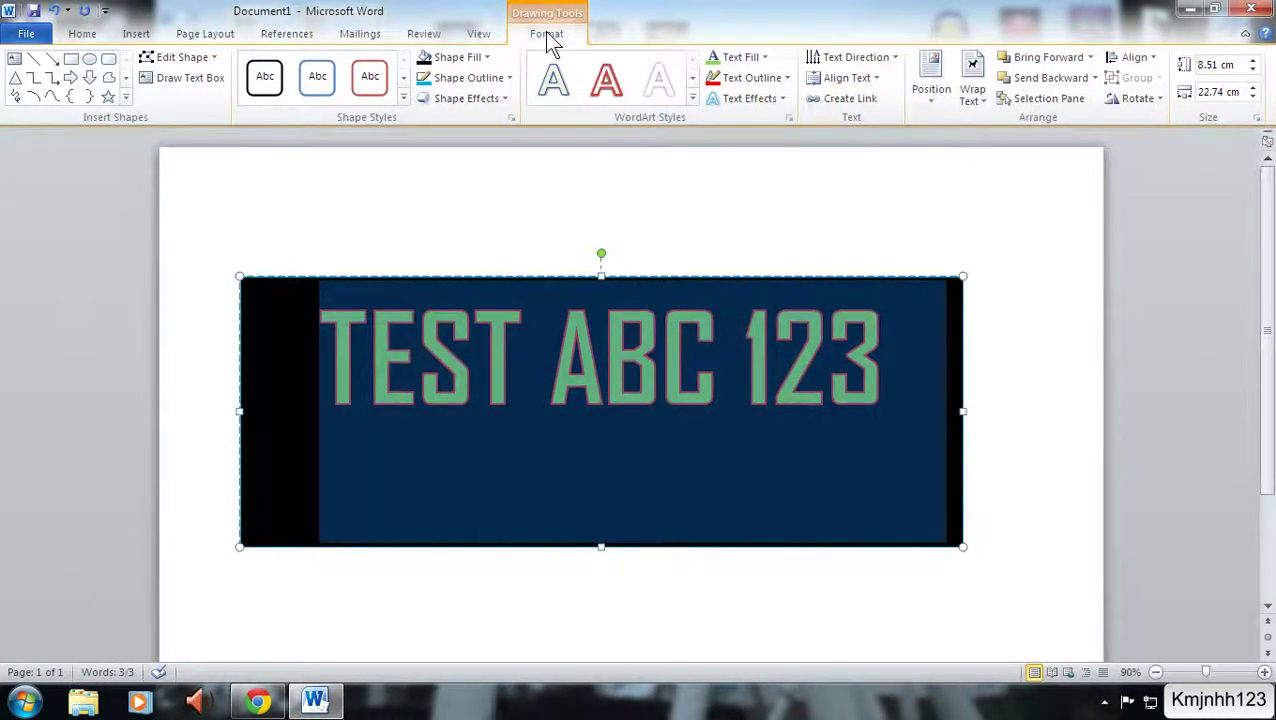
click(404, 98)
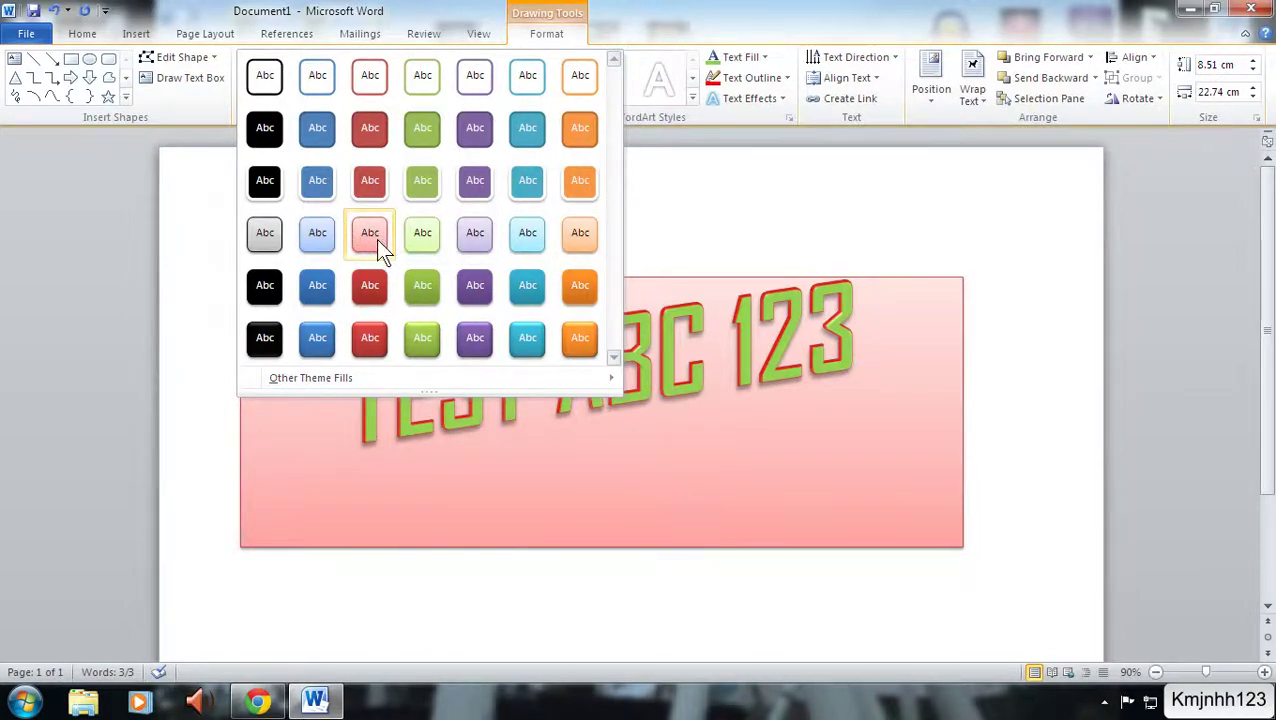
click(376, 238)
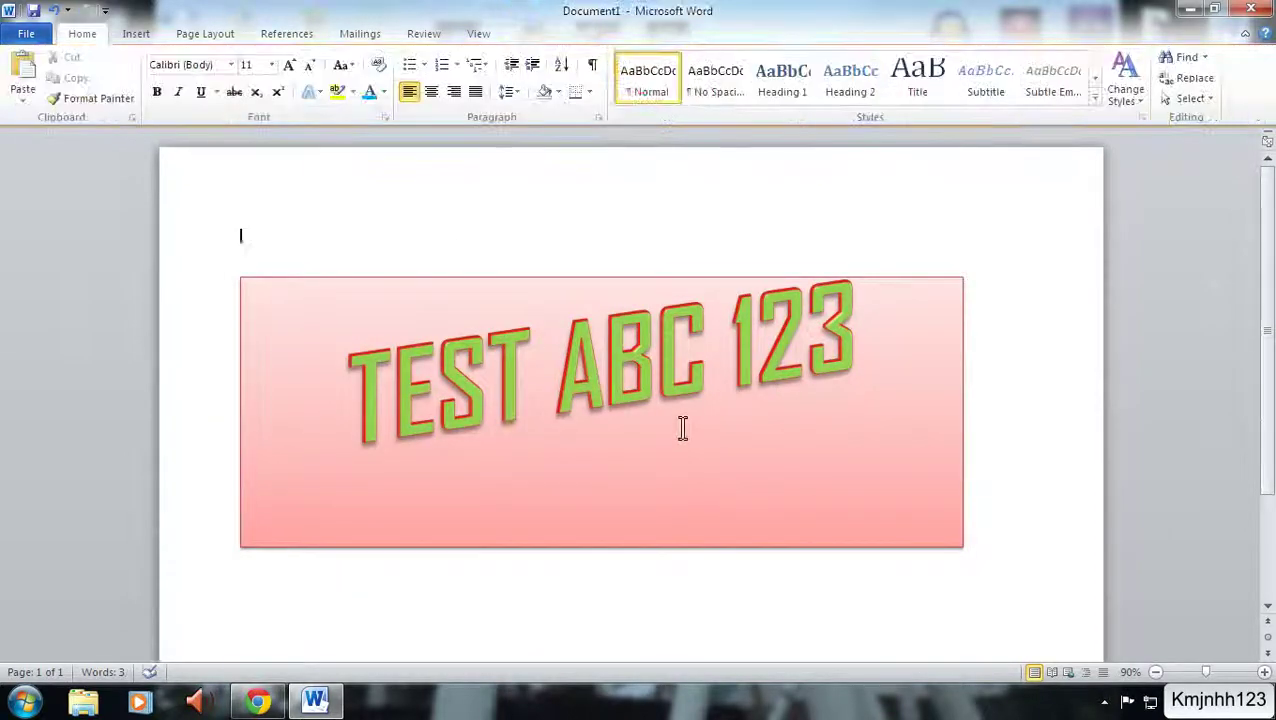
- Examine the full gallery of shapes available for insertion, from lines and block arrows to banners and callouts
key(ctrl+z)
key(ctrl+z)
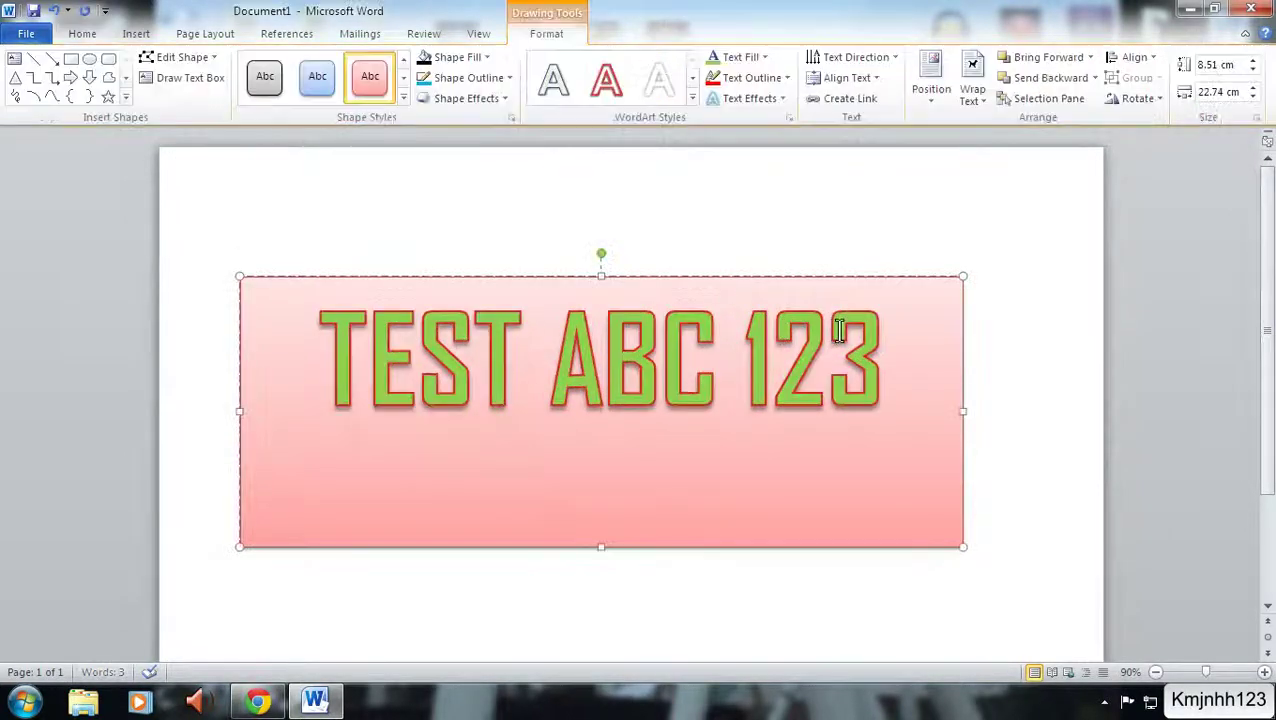
drag(880, 330, 188, 145)
click(126, 98)
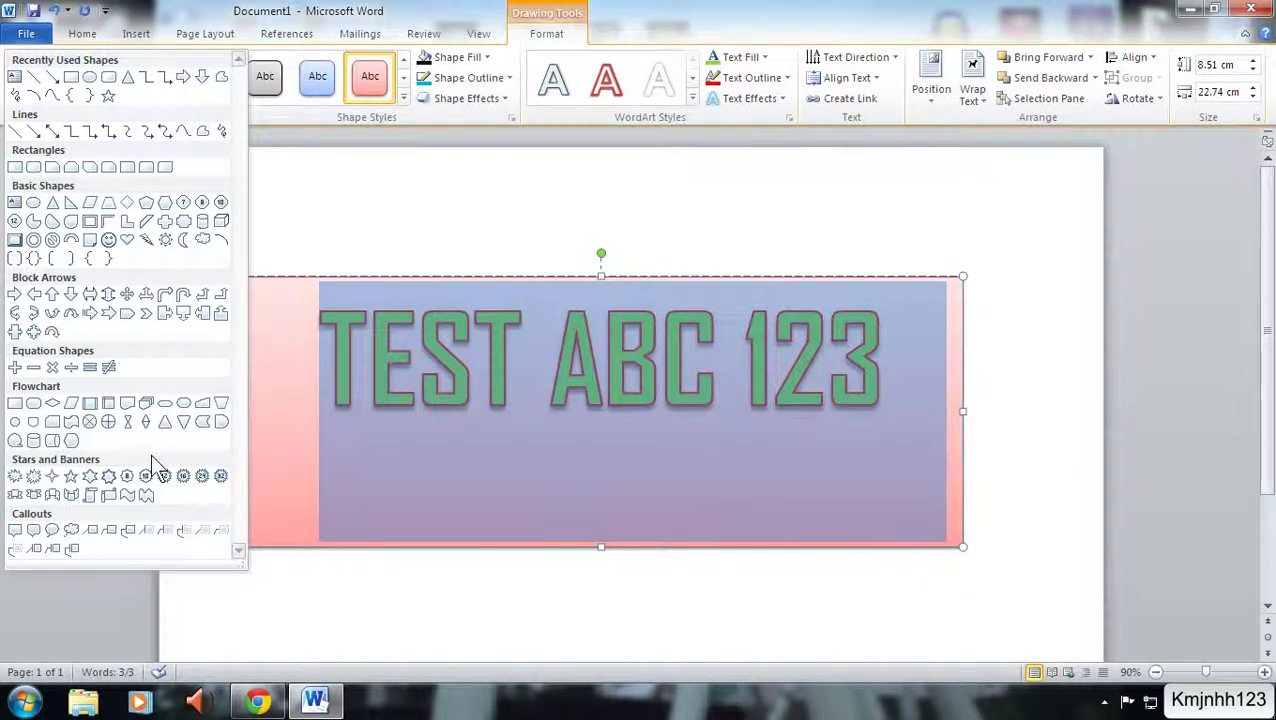
click(638, 243)
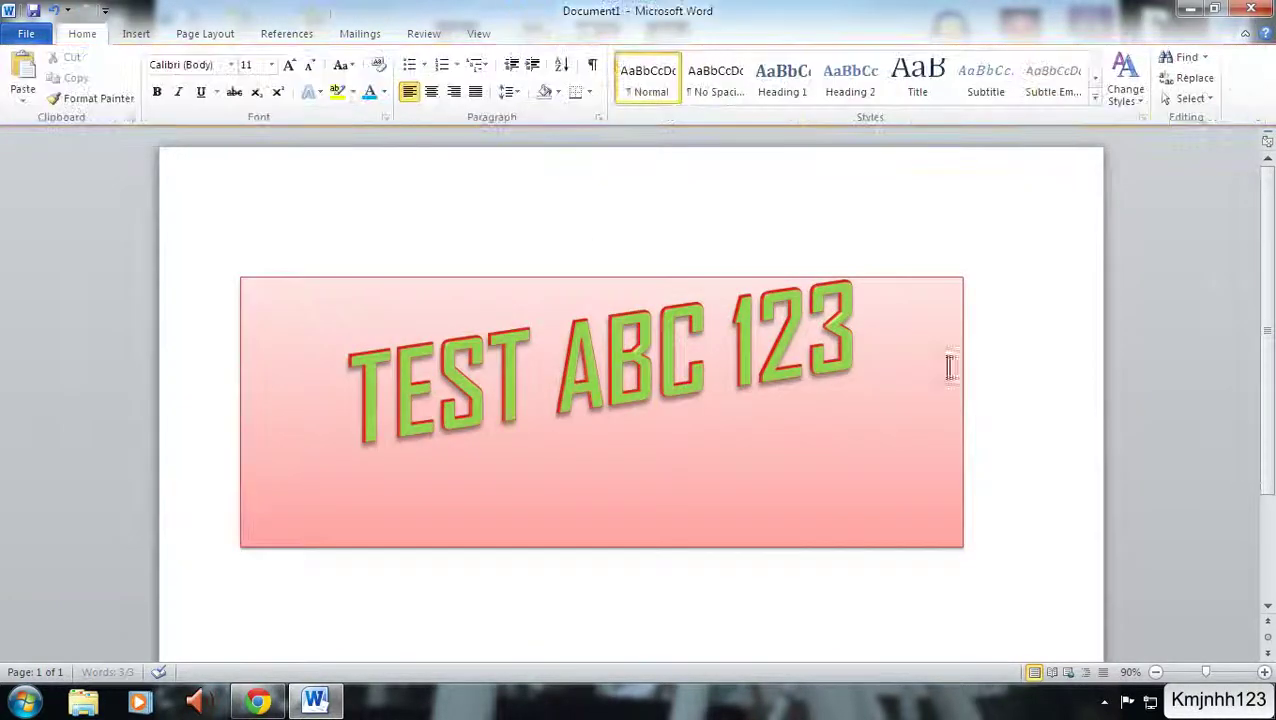
click(854, 347)
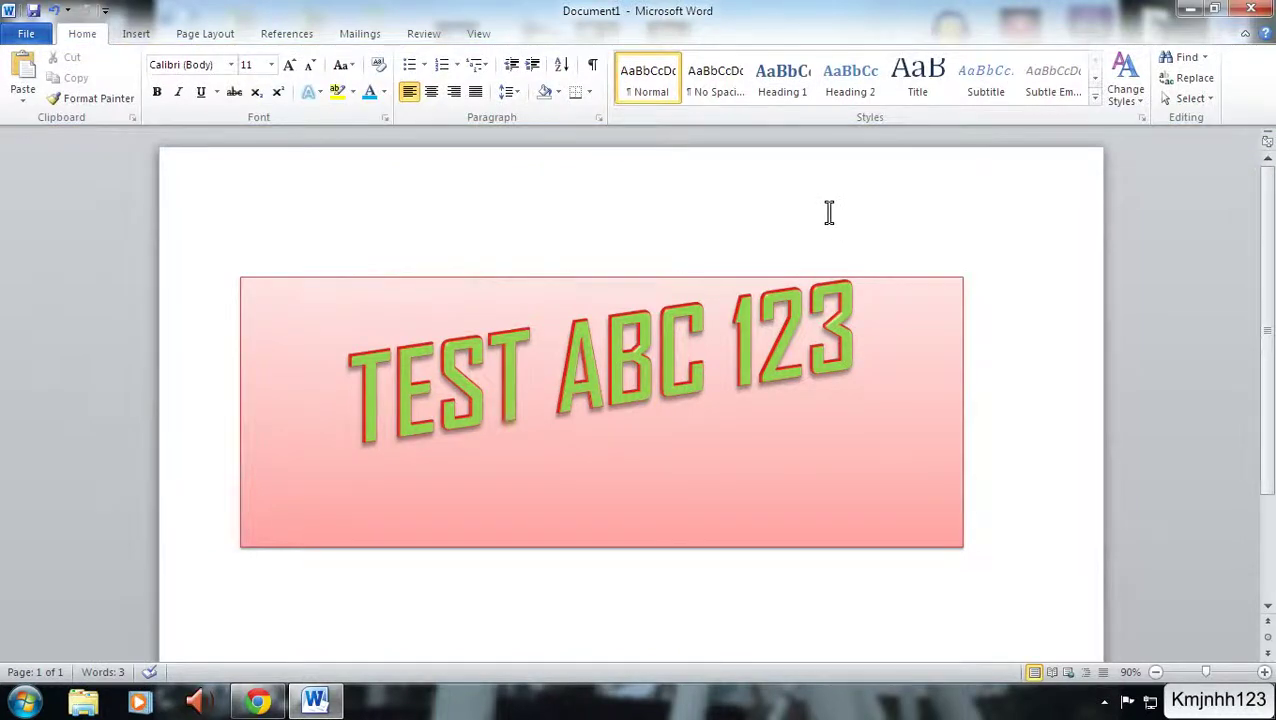